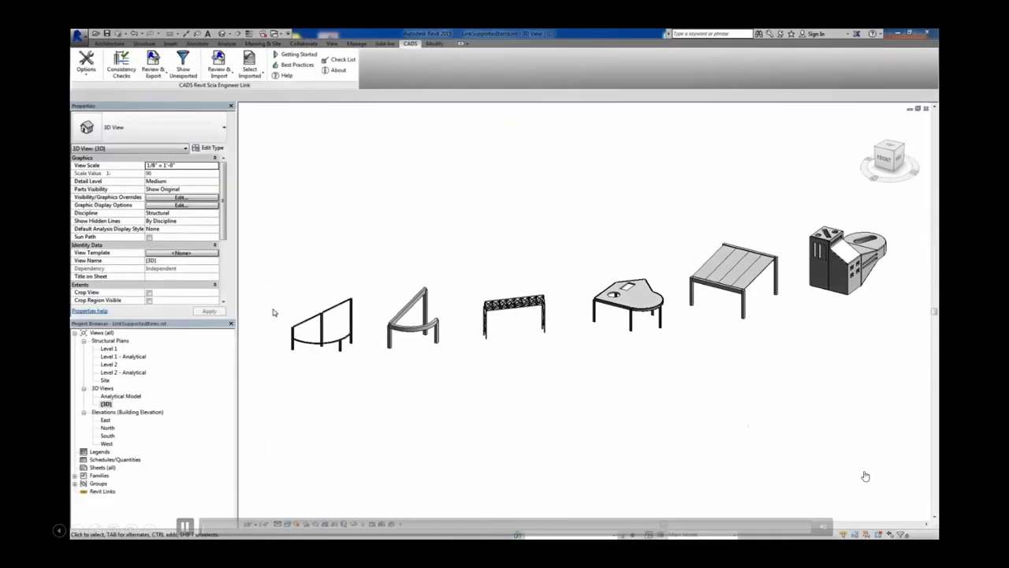
- Examine the row of physical structures in the 3D view, from the steel frame to the walled building
{"action": "scroll", "coordinate": [273, 311], "scroll_direction": "up", "scroll_amount": 2}
{"action": "scroll", "coordinate": [273, 312], "scroll_direction": "up", "scroll_amount": 2}
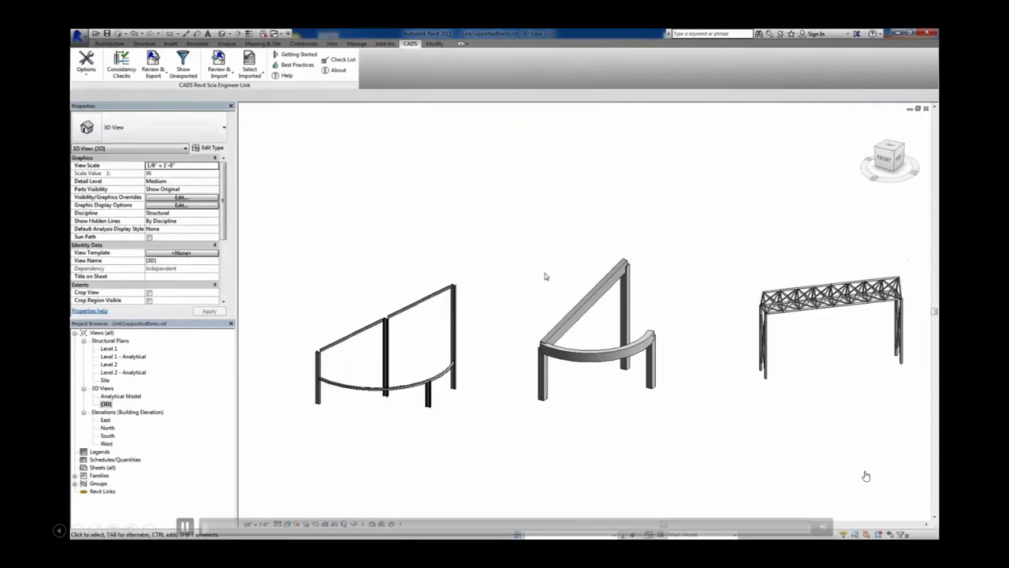
{"action": "middle_click_drag", "start_coordinate": [746, 288], "coordinate": [512, 309]}
{"action": "middle_click_drag", "start_coordinate": [640, 293], "coordinate": [395, 320]}
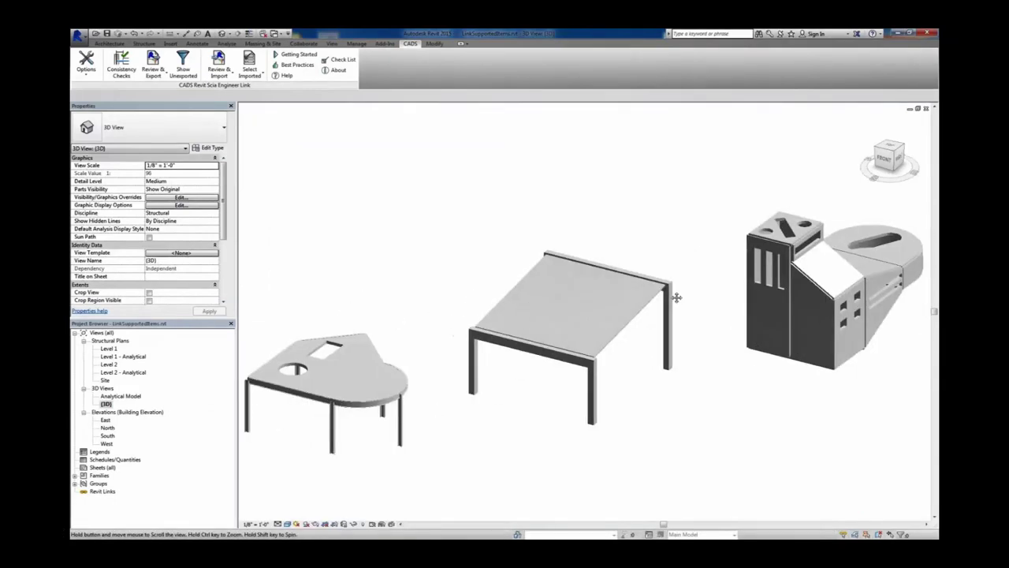
{"action": "middle_click_drag", "start_coordinate": [676, 292], "coordinate": [612, 293]}
{"action": "scroll", "coordinate": [597, 300], "scroll_direction": "down", "scroll_amount": 3}
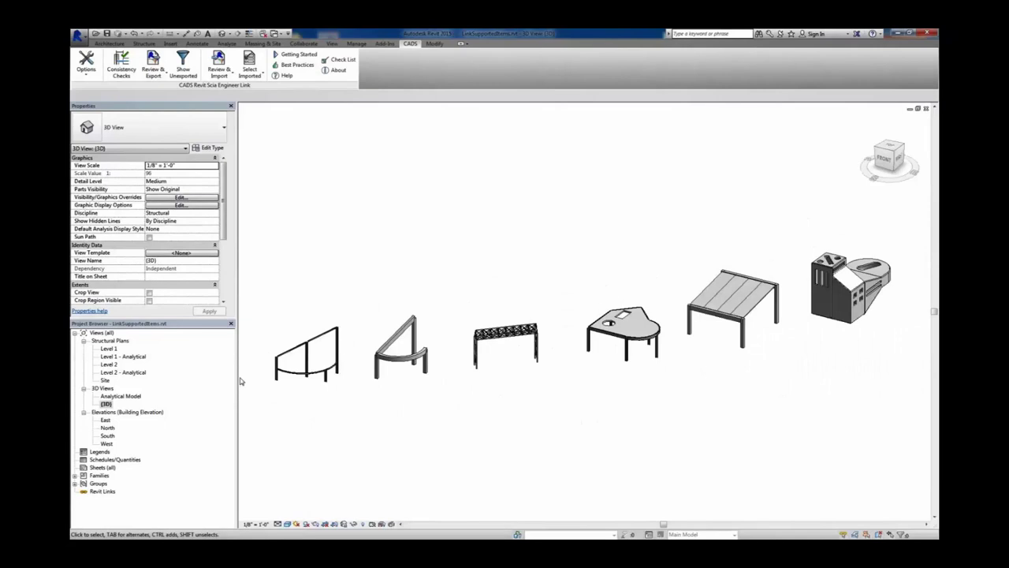
- Open the Analytical Model view, inspect the analytical nodes in Analytical Adjust mode, and finish the adjustment without edits
{"action": "double_click", "coordinate": [133, 397]}
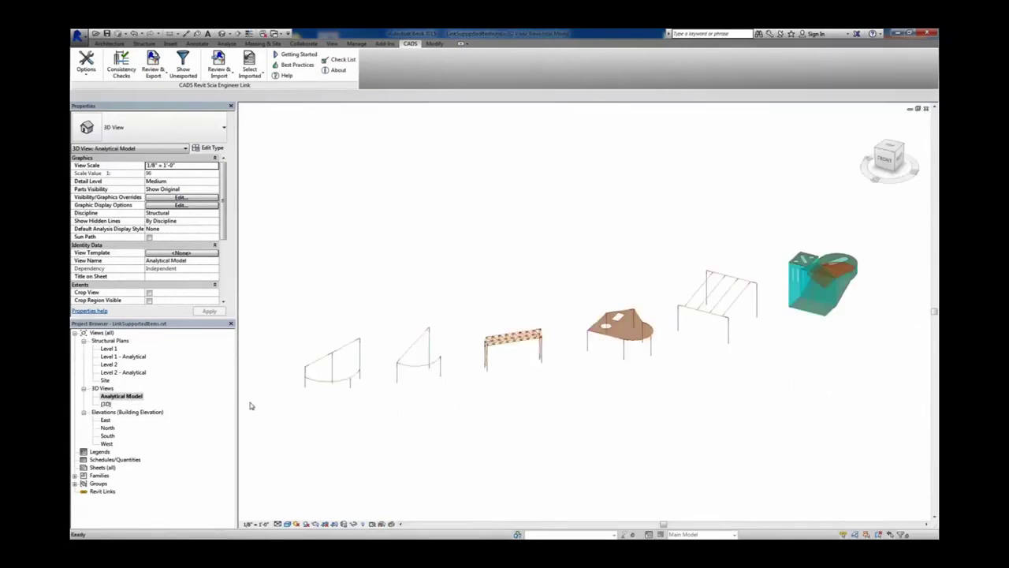
{"action": "left_click", "coordinate": [345, 349]}
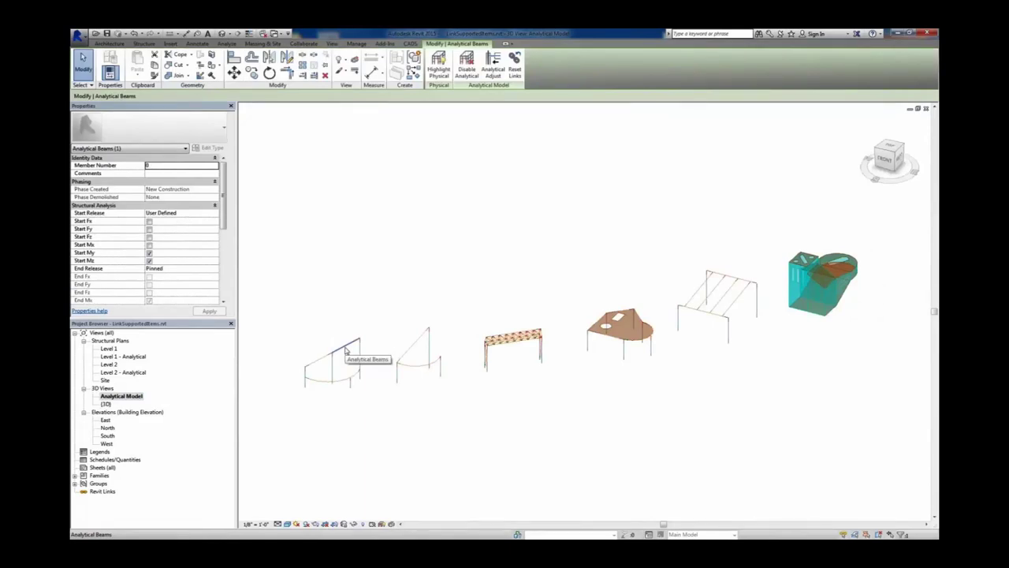
{"action": "left_click", "coordinate": [492, 69]}
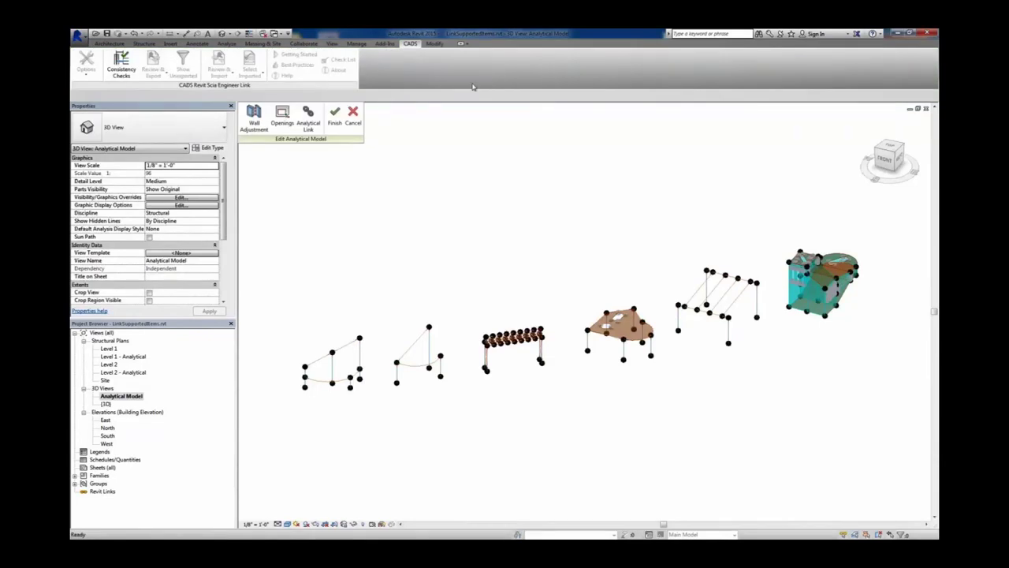
{"action": "left_click", "coordinate": [335, 115]}
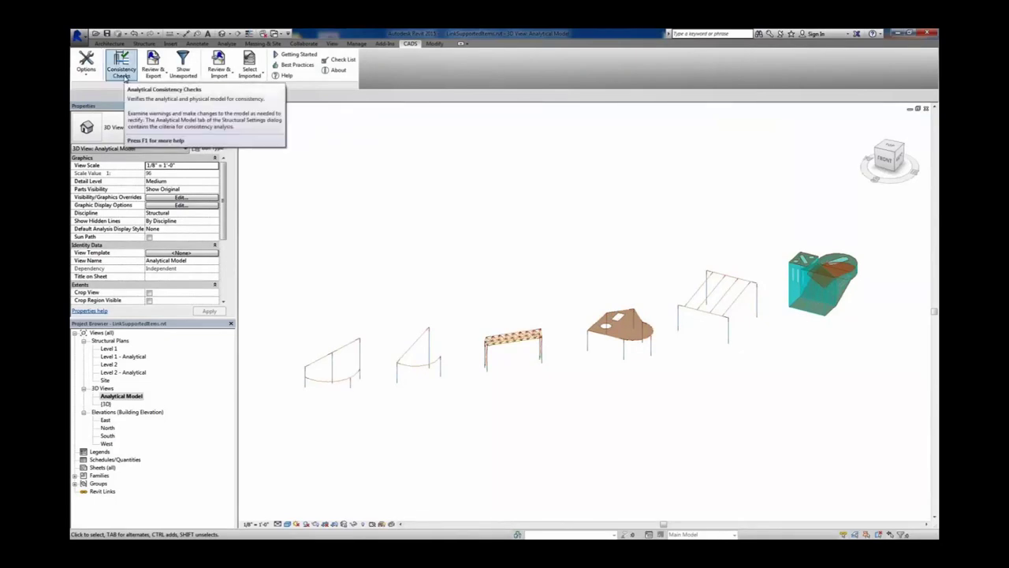
- Run the analytical and physical model consistency checks, dismiss the notice, and return to the {3D} view
{"action": "left_click", "coordinate": [121, 69]}
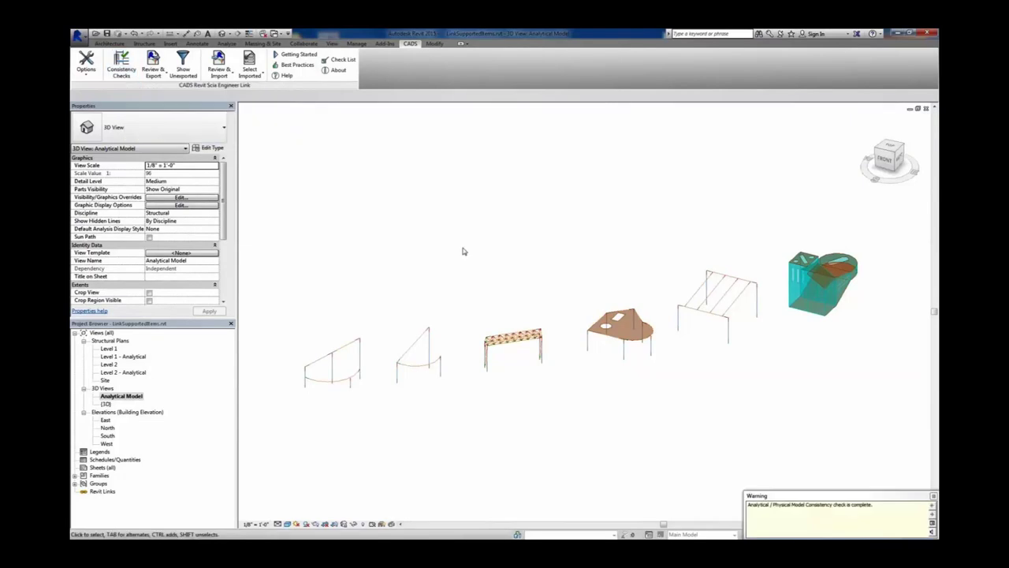
{"action": "left_click", "coordinate": [934, 497]}
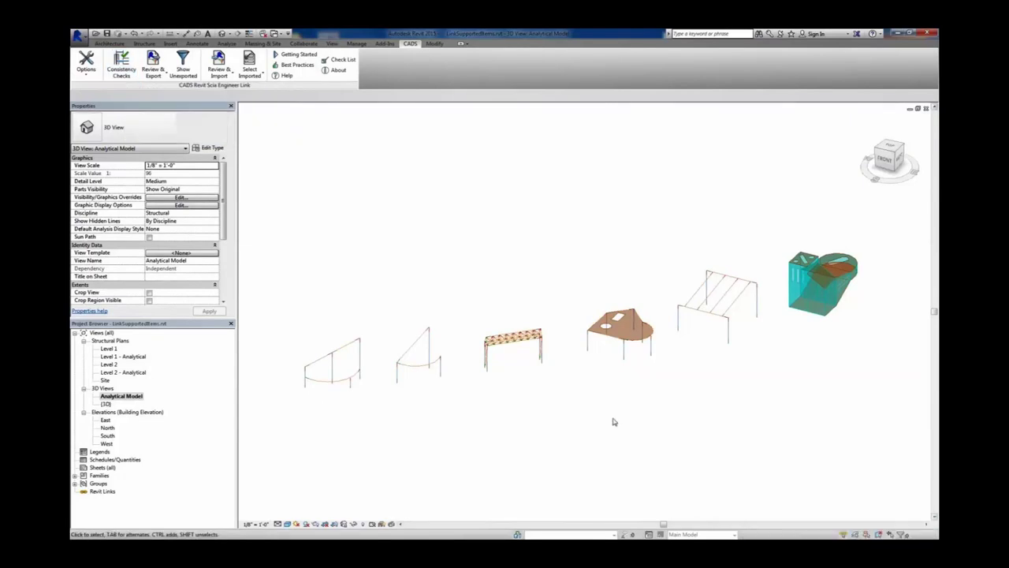
{"action": "double_click", "coordinate": [110, 403]}
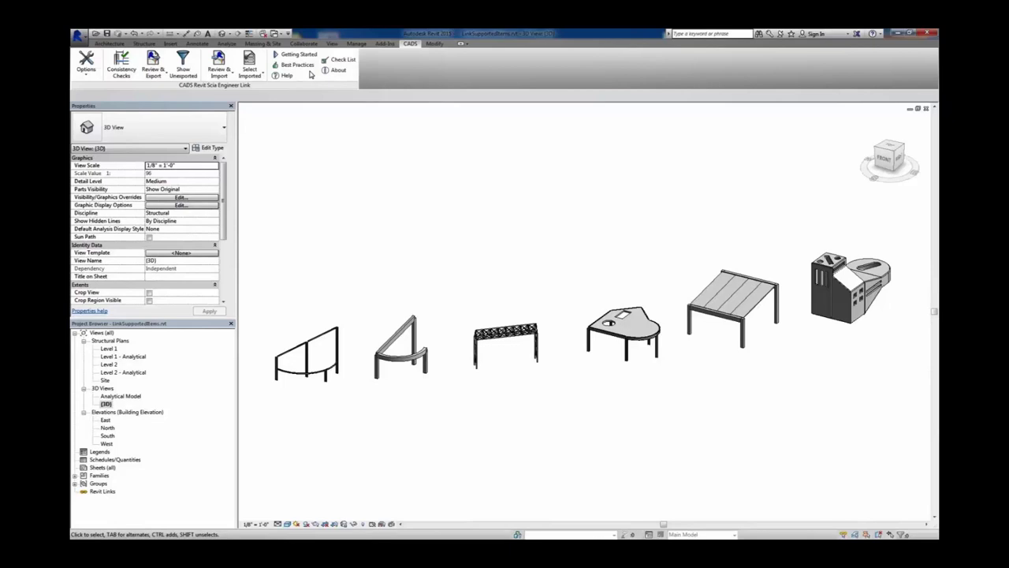
- Review the preferred mapping databases and the user cross-section mapping table in the CADS Revit Scia Engineer Link options
{"action": "left_click", "coordinate": [88, 63]}
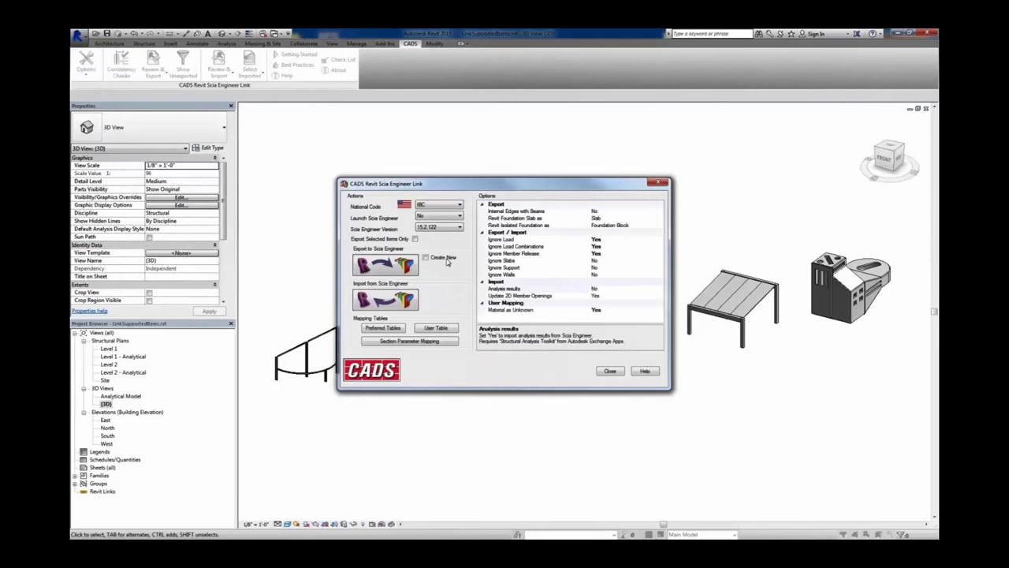
{"action": "left_click", "coordinate": [387, 328]}
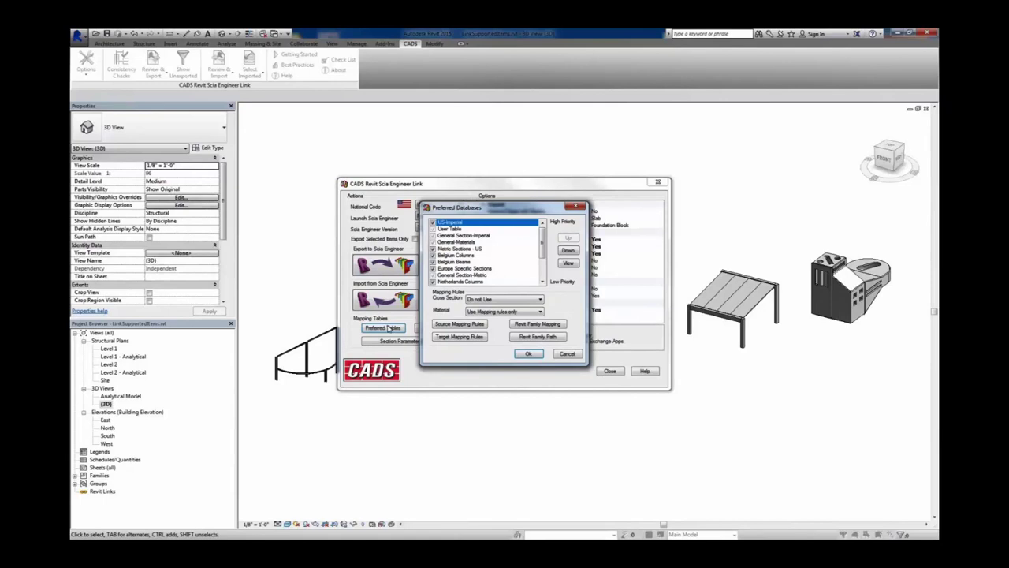
{"action": "left_click", "coordinate": [525, 352]}
{"action": "left_click", "coordinate": [436, 328]}
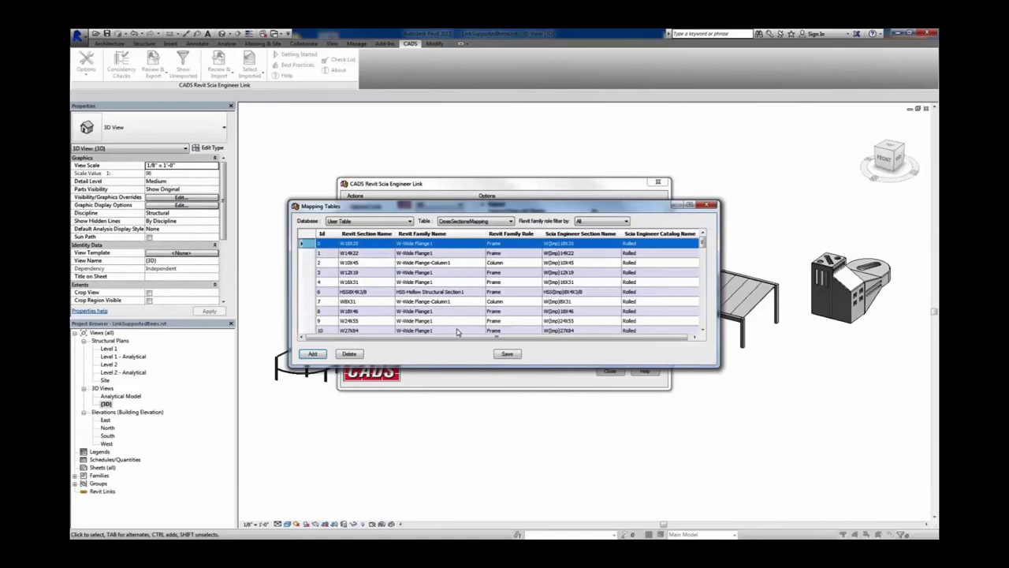
{"action": "left_click", "coordinate": [709, 206]}
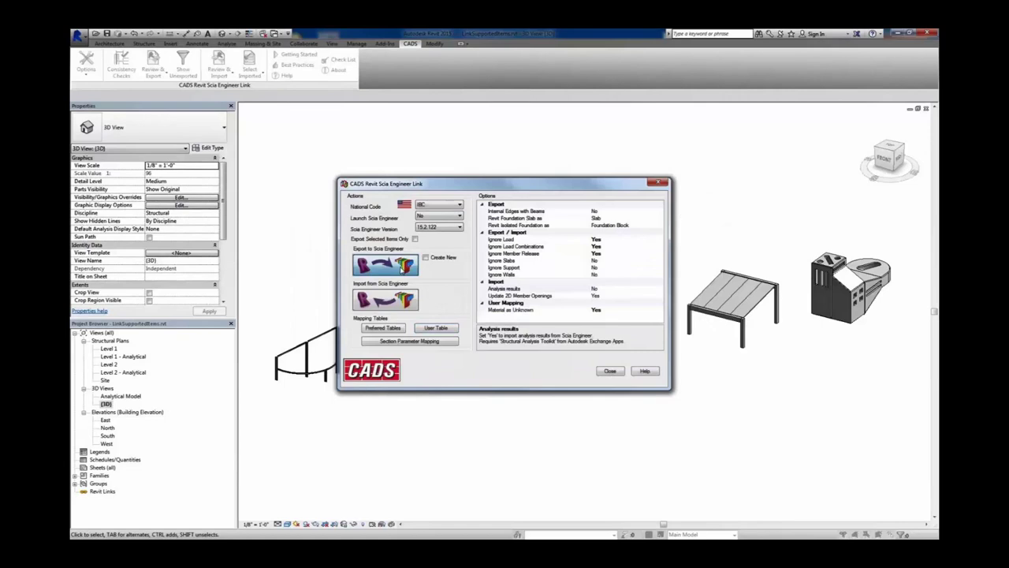
- Export the model to Scia Engineer as LinkSupportedItems.r2s on the Desktop and close the link dialogs
{"action": "left_click", "coordinate": [400, 270]}
{"action": "left_click", "coordinate": [402, 233]}
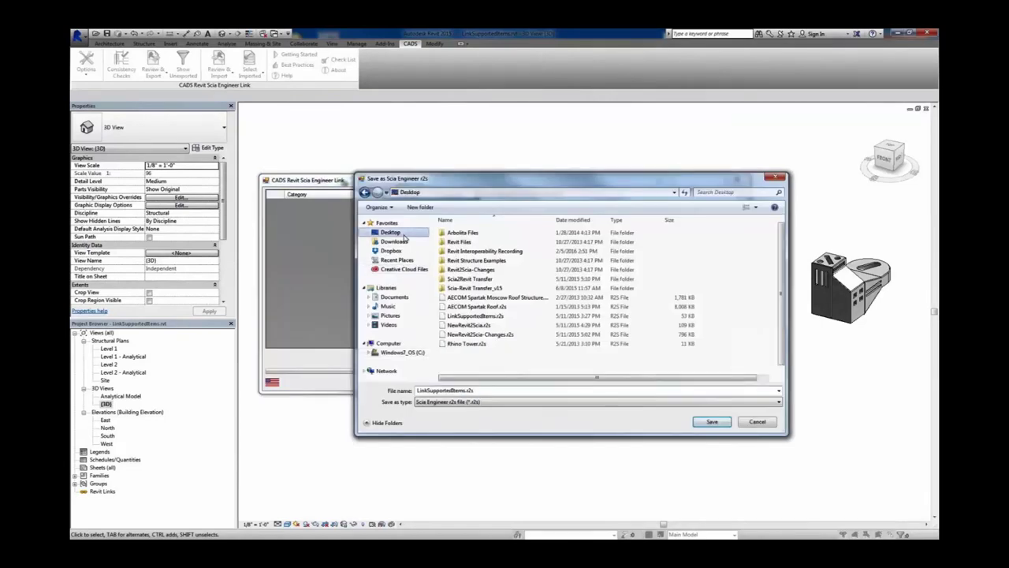
{"action": "left_click", "coordinate": [711, 422]}
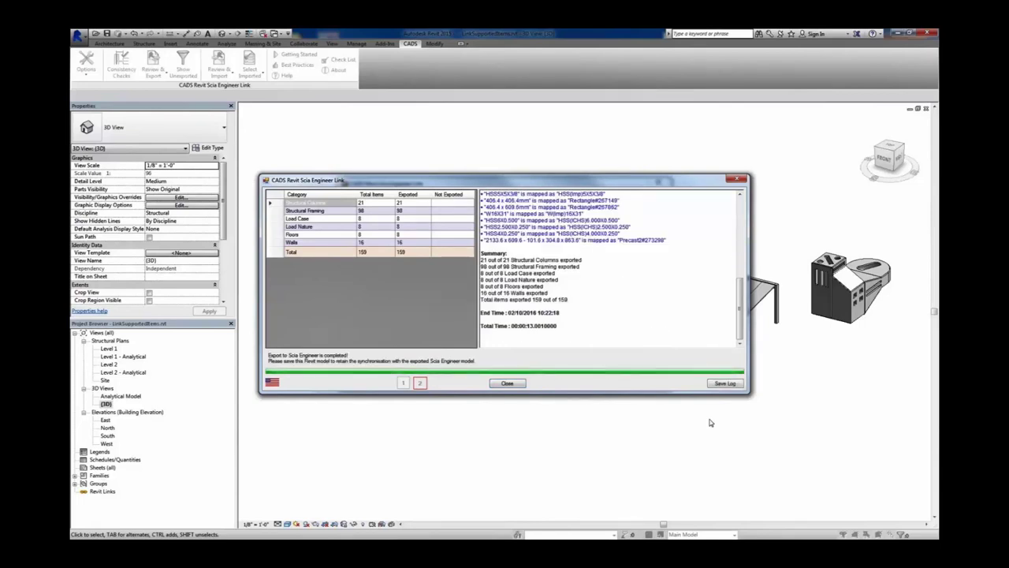
{"action": "left_click", "coordinate": [516, 385]}
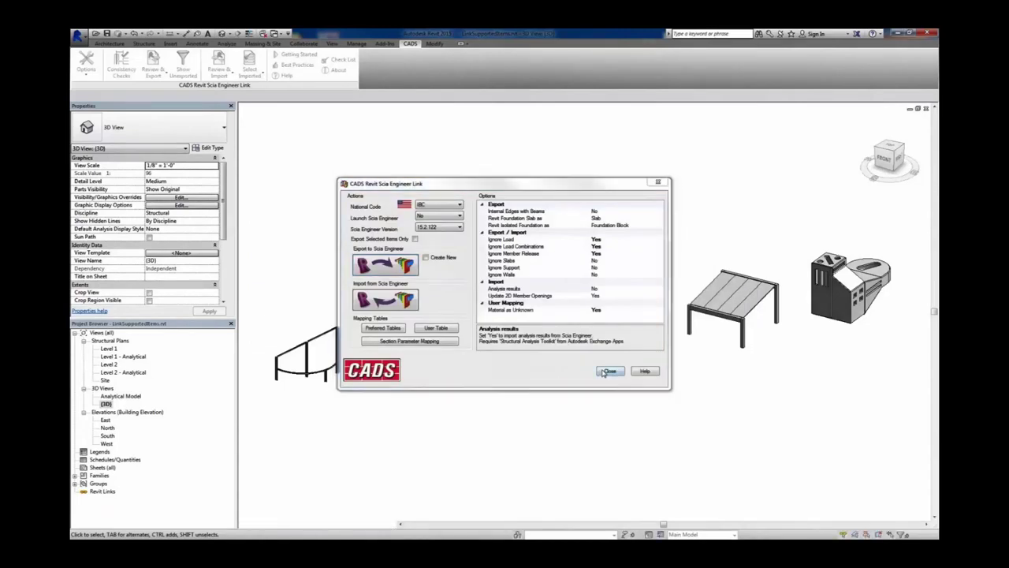
{"action": "left_click", "coordinate": [604, 372]}
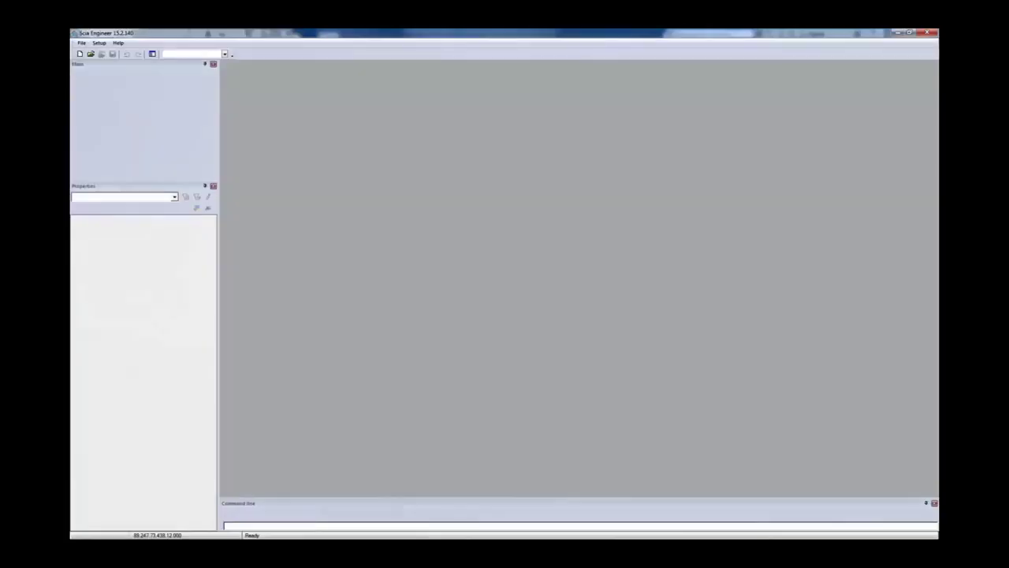
- In Scia Engineer, import the Revit file LinkSupportedItems.r2s from the Desktop, keeping IBC as the project code
{"action": "left_click", "coordinate": [81, 43]}
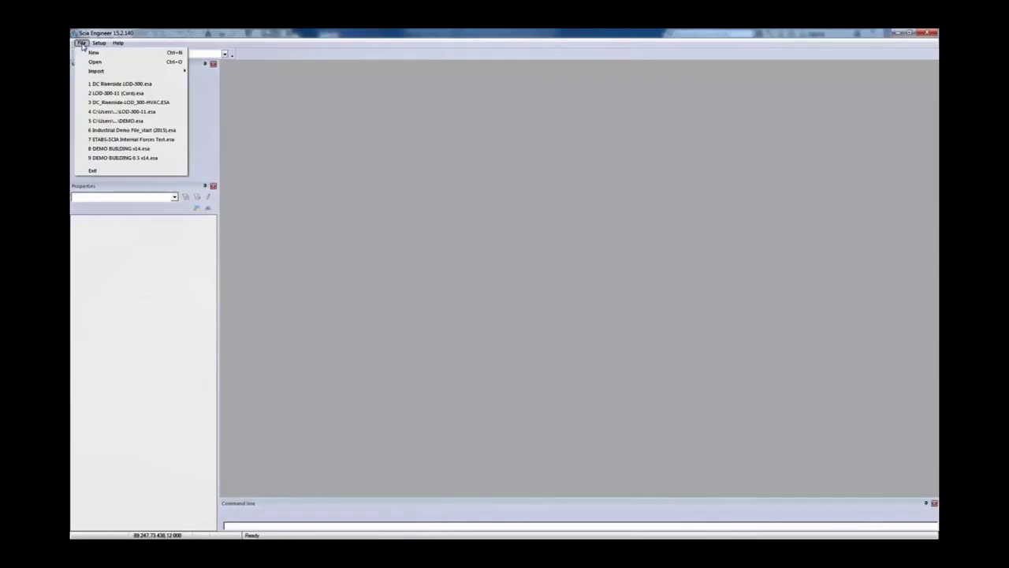
{"action": "mouse_move", "coordinate": [93, 72]}
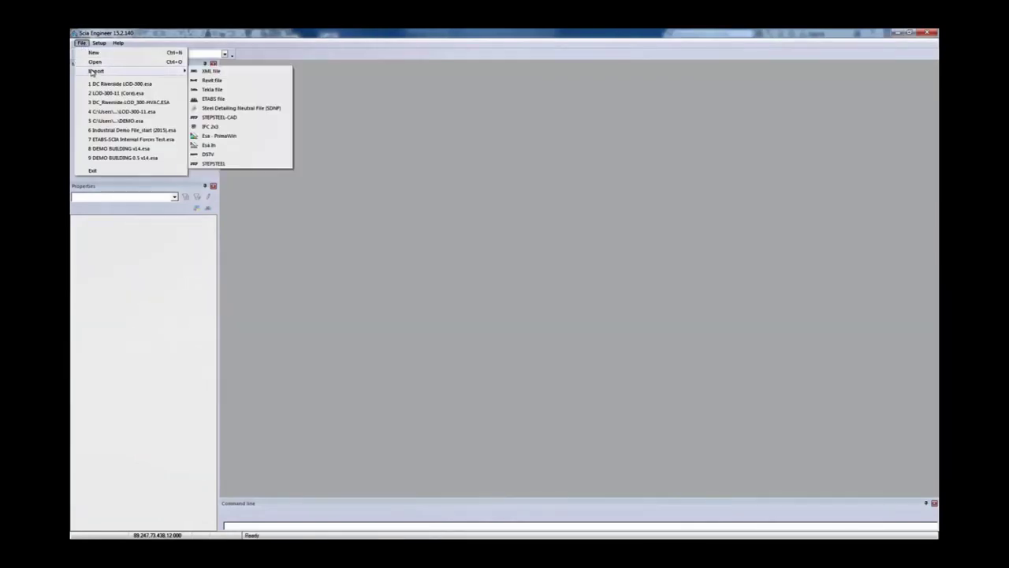
{"action": "left_click", "coordinate": [230, 88]}
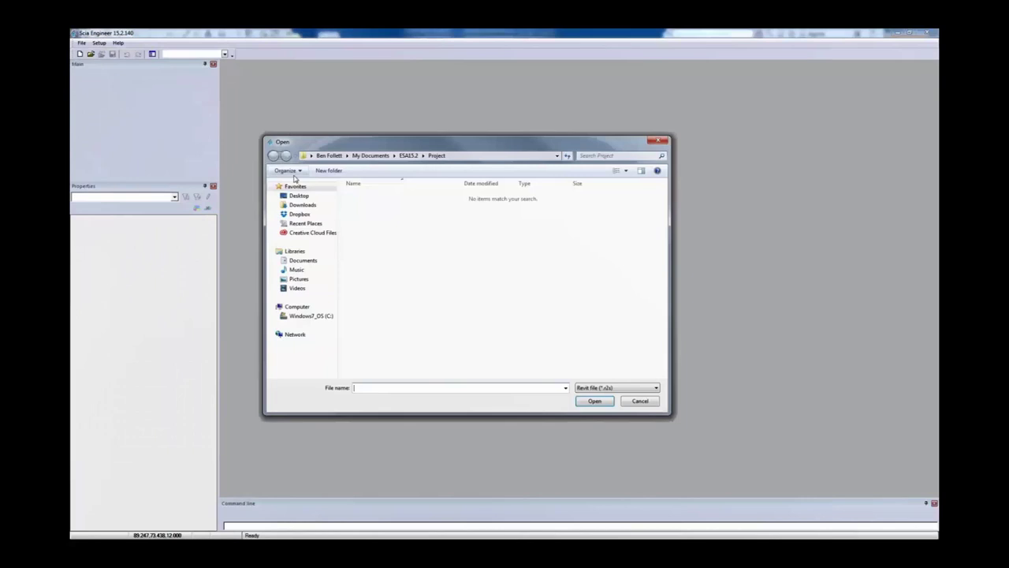
{"action": "left_click", "coordinate": [298, 197]}
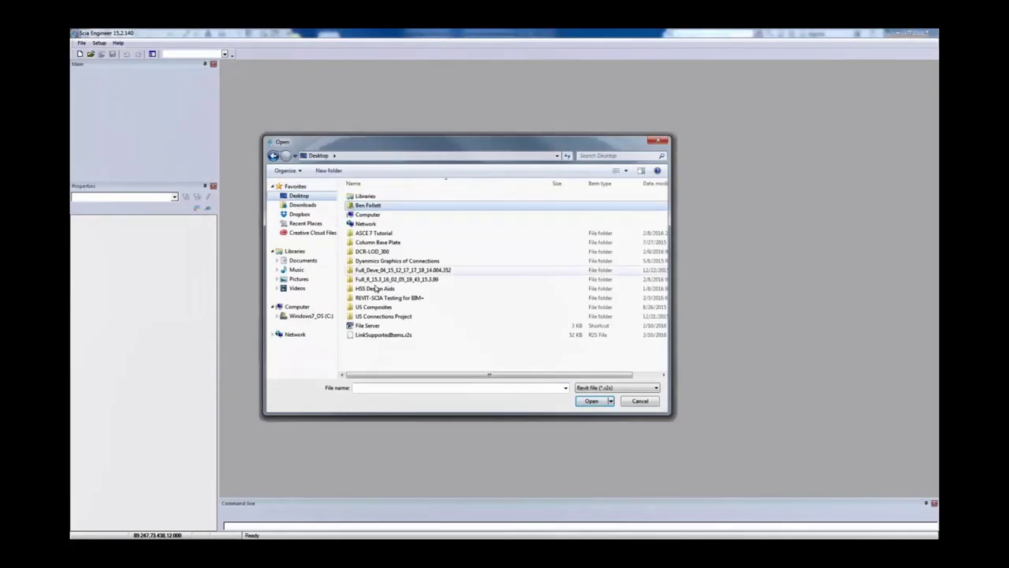
{"action": "left_click", "coordinate": [387, 334]}
{"action": "left_click", "coordinate": [592, 401]}
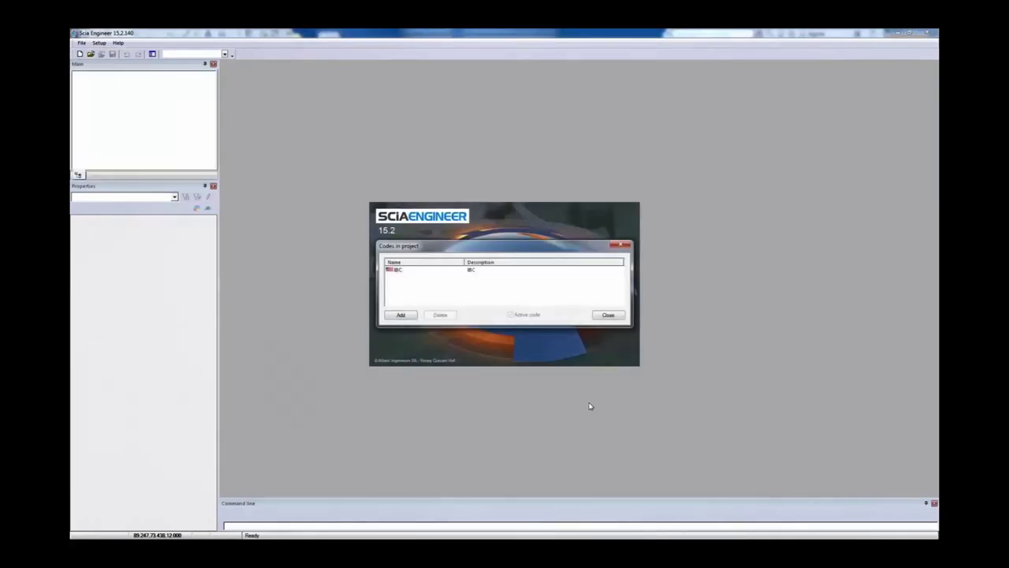
{"action": "left_click", "coordinate": [622, 317]}
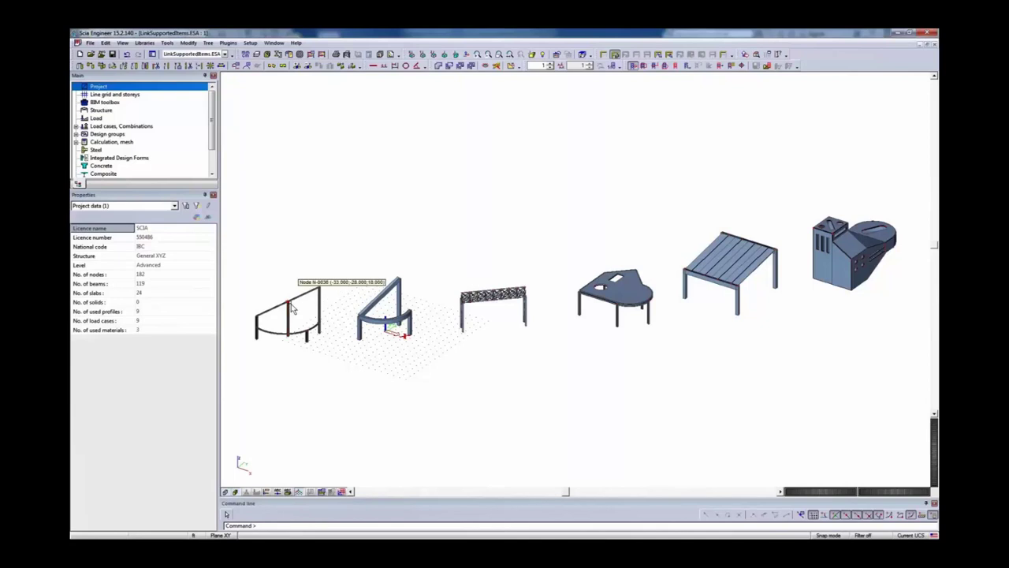
- Set the Z coordinate of the steel frame's middle column top node to 24 ft and clear the selection
{"action": "left_click", "coordinate": [243, 307]}
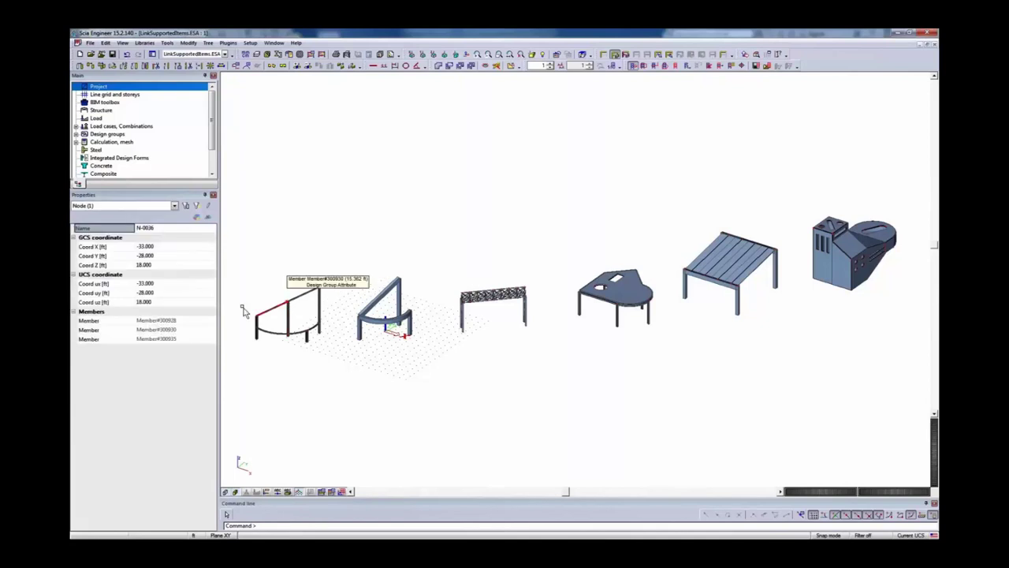
{"action": "left_click", "coordinate": [178, 262]}
{"action": "type", "text": "24"}
{"action": "key", "text": "Return"}
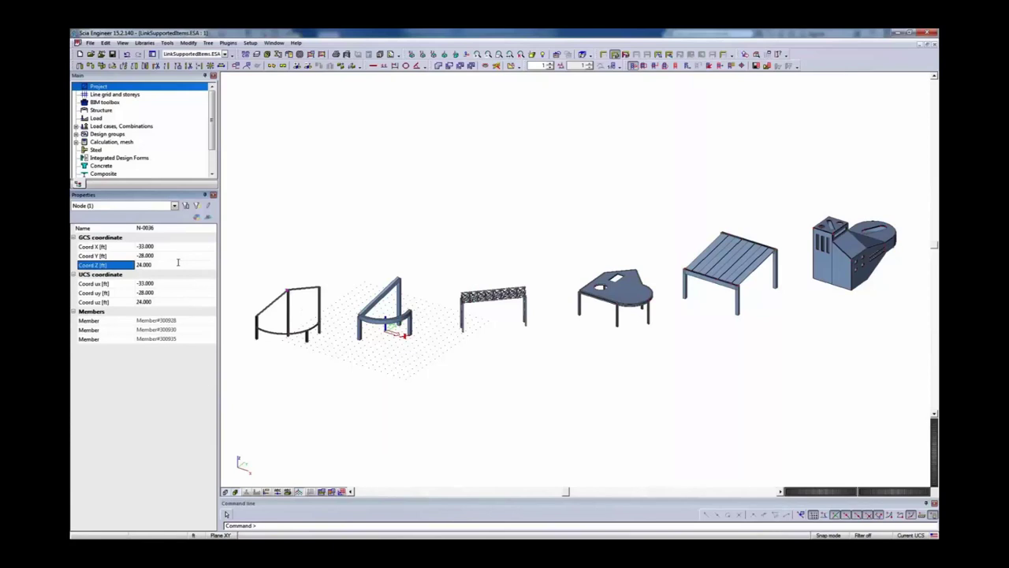
{"action": "key", "text": "Escape"}
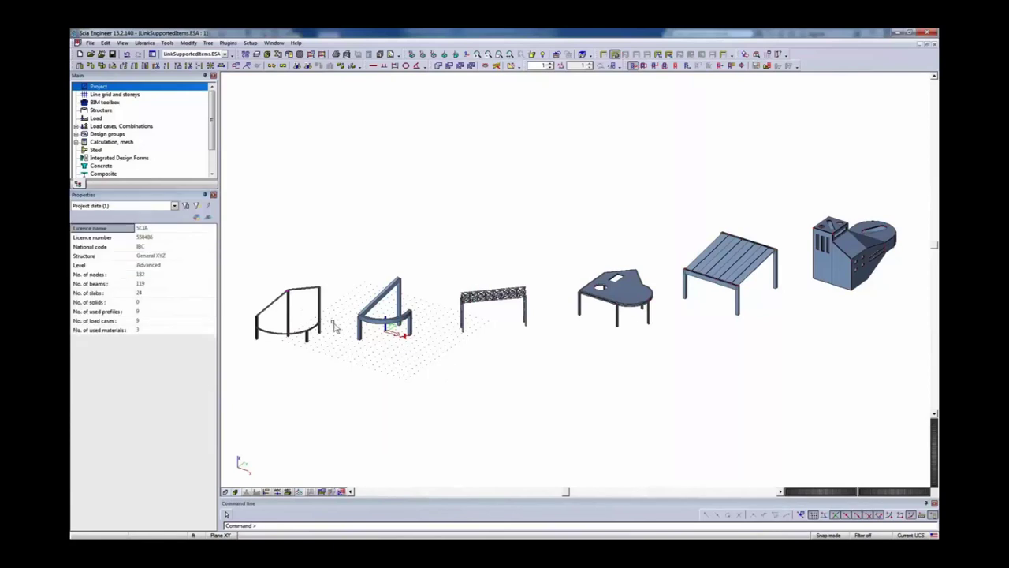
- Cut a freehand six-sided polygonal opening in the curved-edge slab, beside its rectangular and circular openings
{"action": "left_click", "coordinate": [108, 112]}
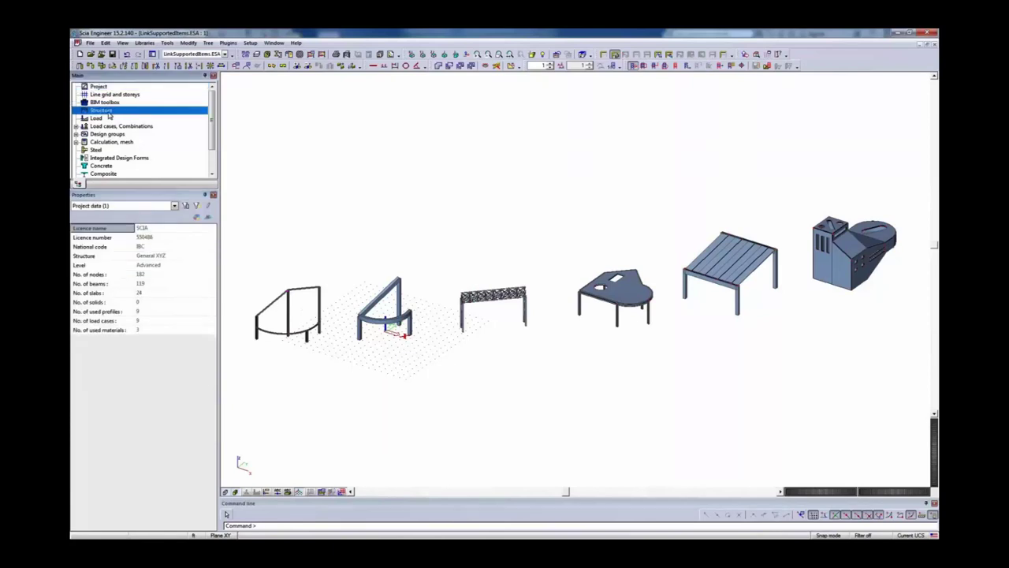
{"action": "left_click", "coordinate": [81, 99]}
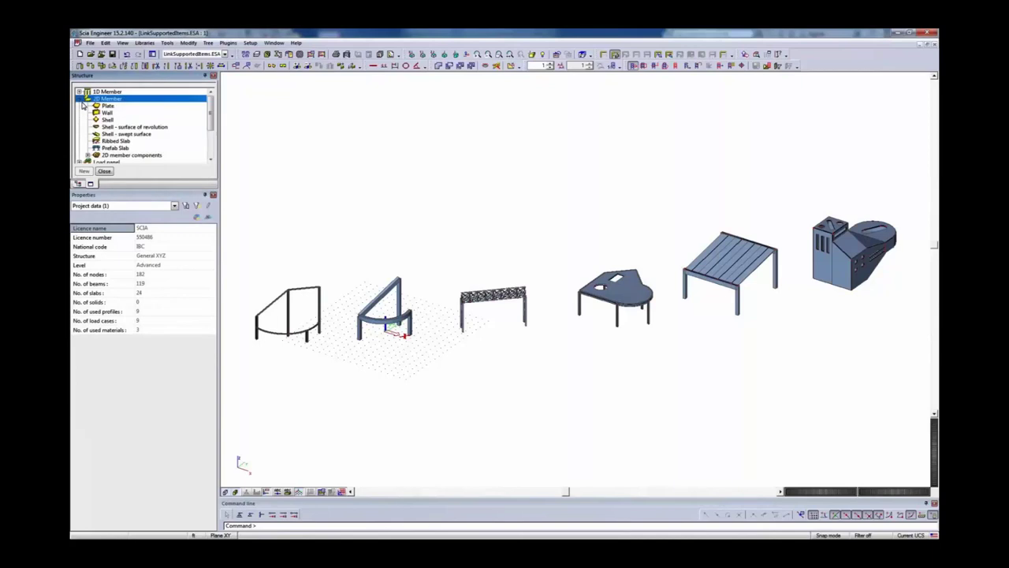
{"action": "left_click", "coordinate": [87, 154]}
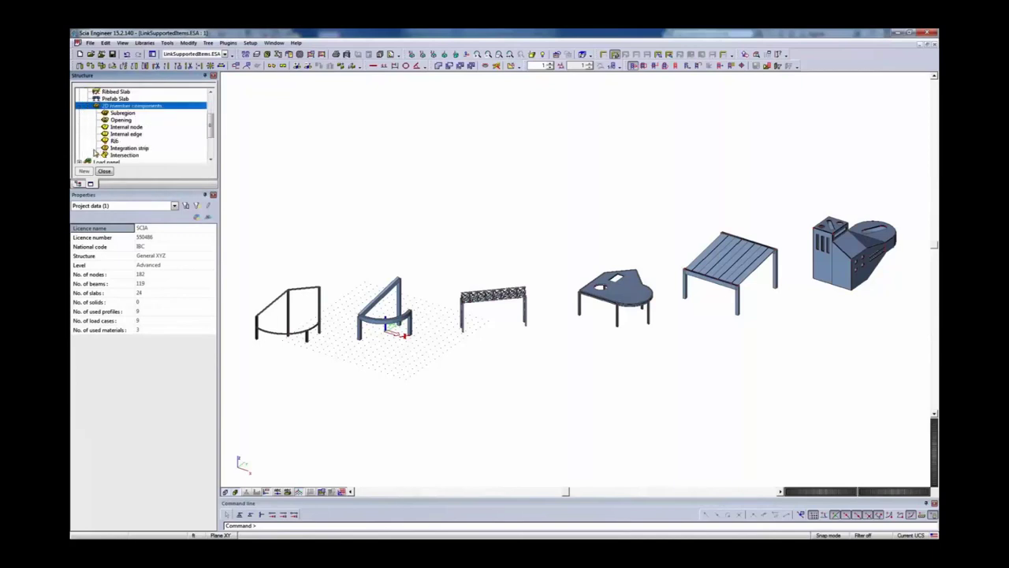
{"action": "double_click", "coordinate": [123, 120]}
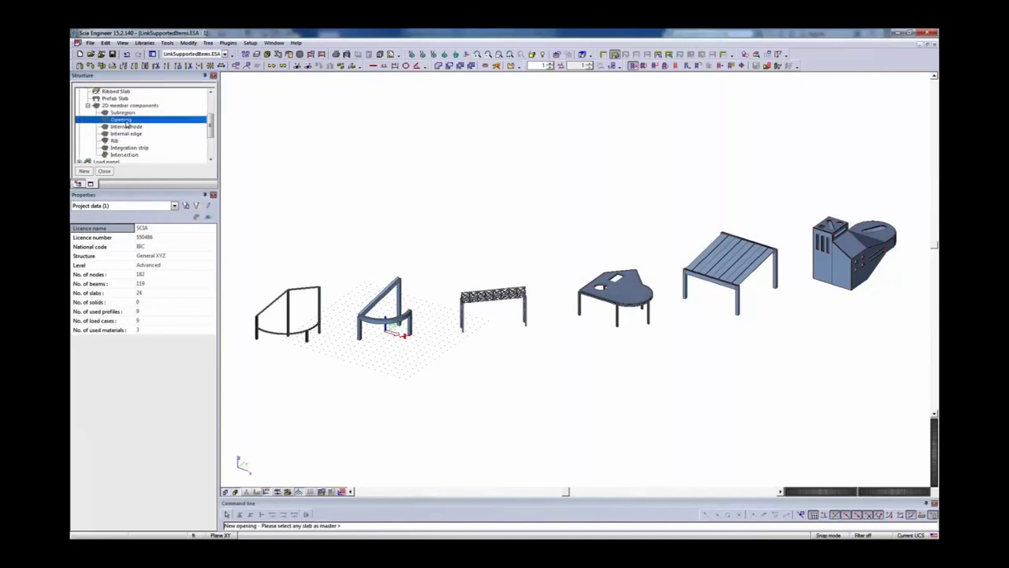
{"action": "left_click", "coordinate": [637, 312]}
{"action": "left_click", "coordinate": [676, 386]}
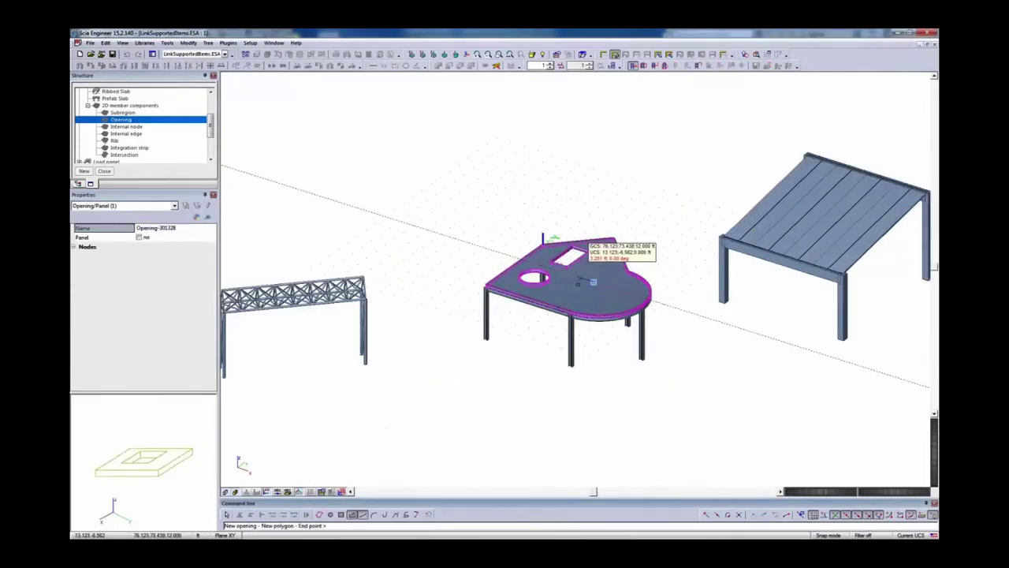
{"action": "left_click", "coordinate": [568, 285]}
{"action": "left_click", "coordinate": [585, 282]}
{"action": "left_click", "coordinate": [603, 288]}
{"action": "left_click", "coordinate": [603, 303]}
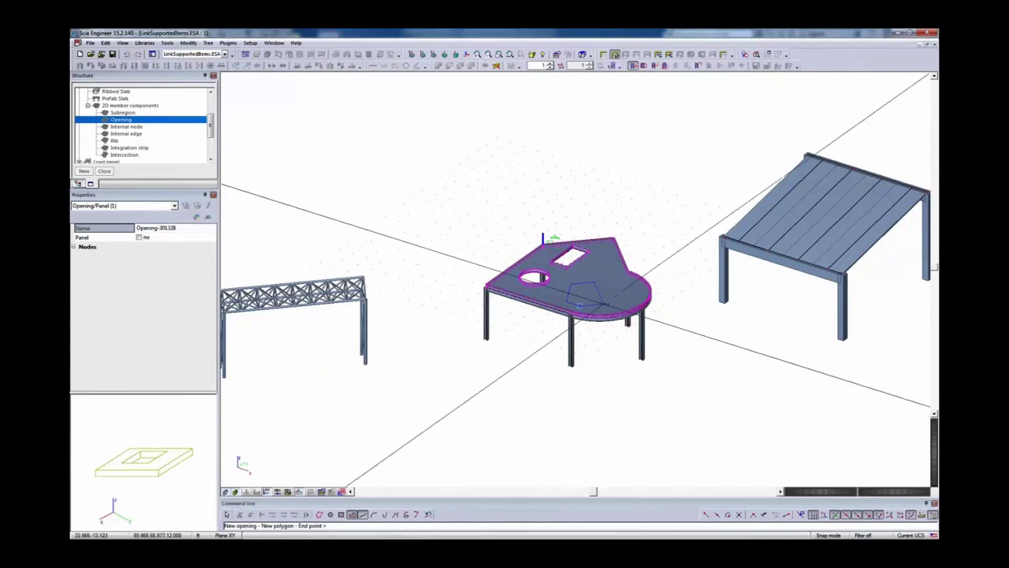
{"action": "left_click", "coordinate": [613, 275]}
{"action": "key", "text": "Escape"}
{"action": "key", "text": "Escape"}
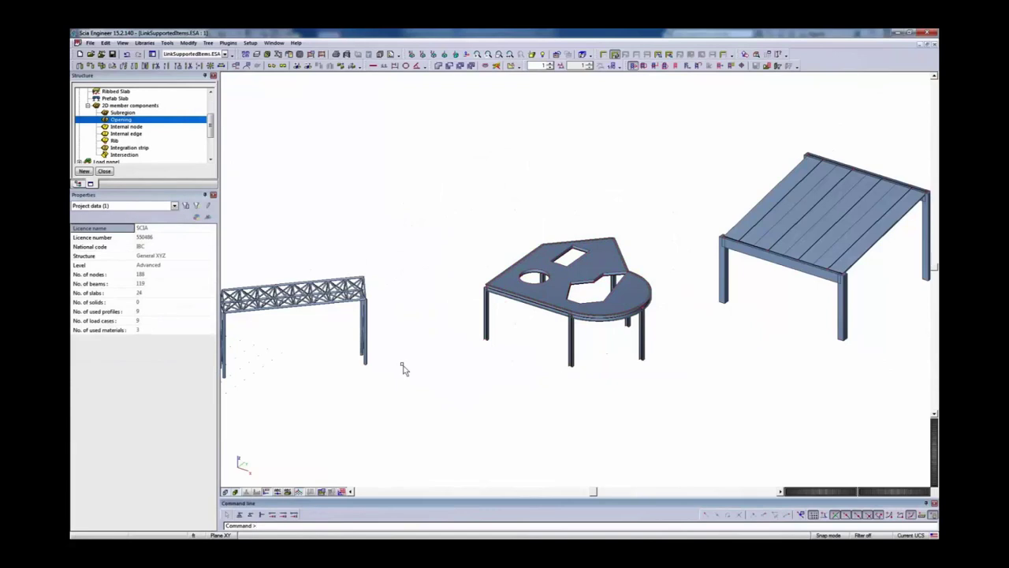
- Copy the whole truss frame about 9.8 ft along the X direction, starting from its front column base node, and clear the selection
{"action": "middle_click_drag", "start_coordinate": [453, 338], "coordinate": [646, 273]}
{"action": "left_click_drag", "start_coordinate": [426, 179], "coordinate": [644, 304]}
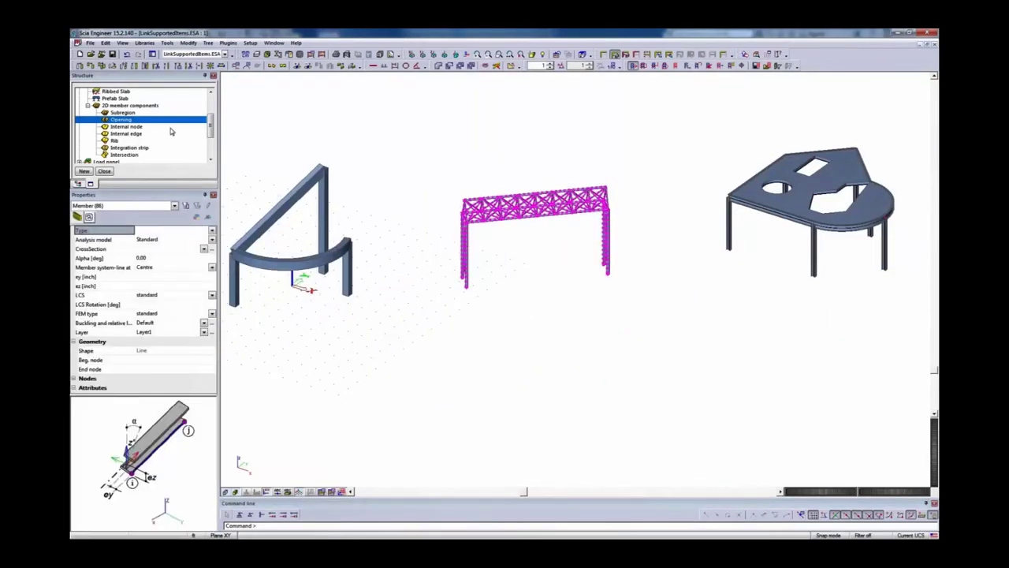
{"action": "left_click", "coordinate": [92, 67]}
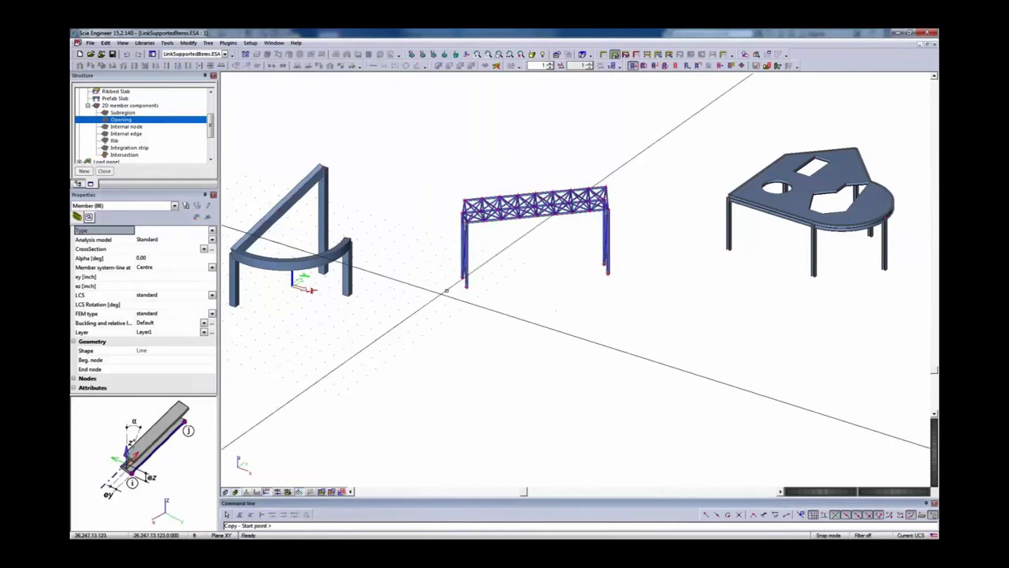
{"action": "left_click", "coordinate": [466, 286]}
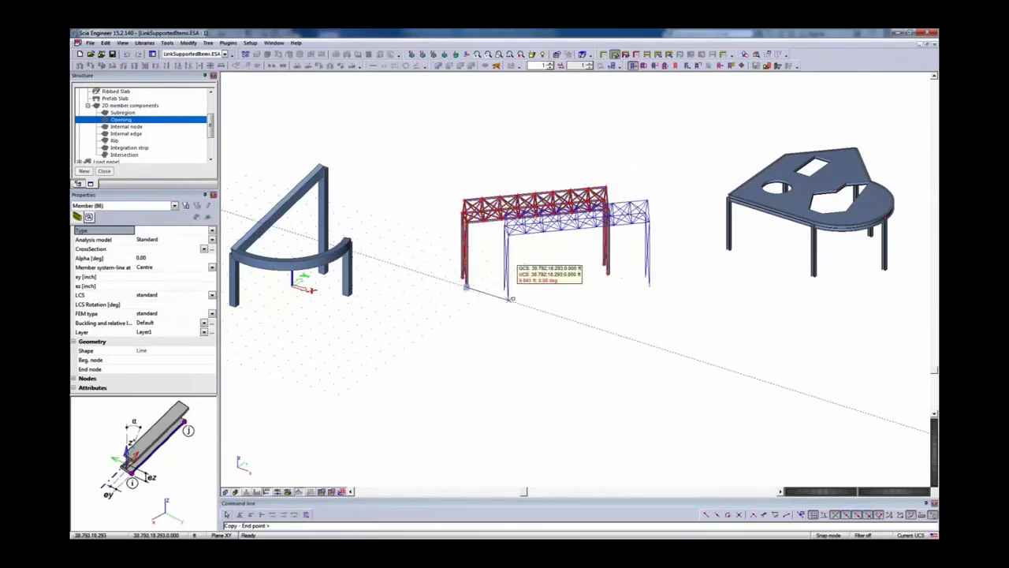
{"action": "left_click", "coordinate": [512, 298]}
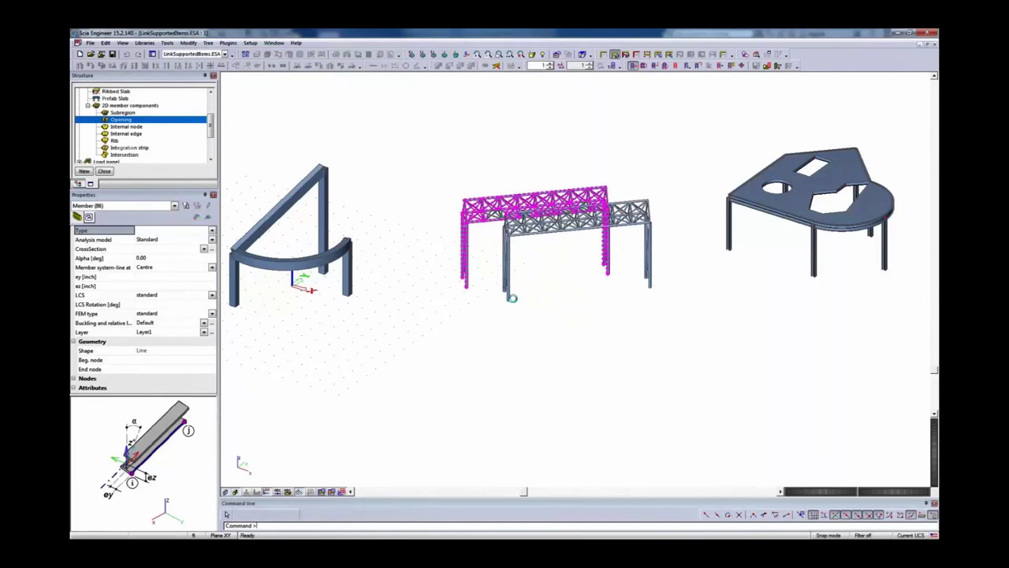
{"action": "key", "text": "Escape"}
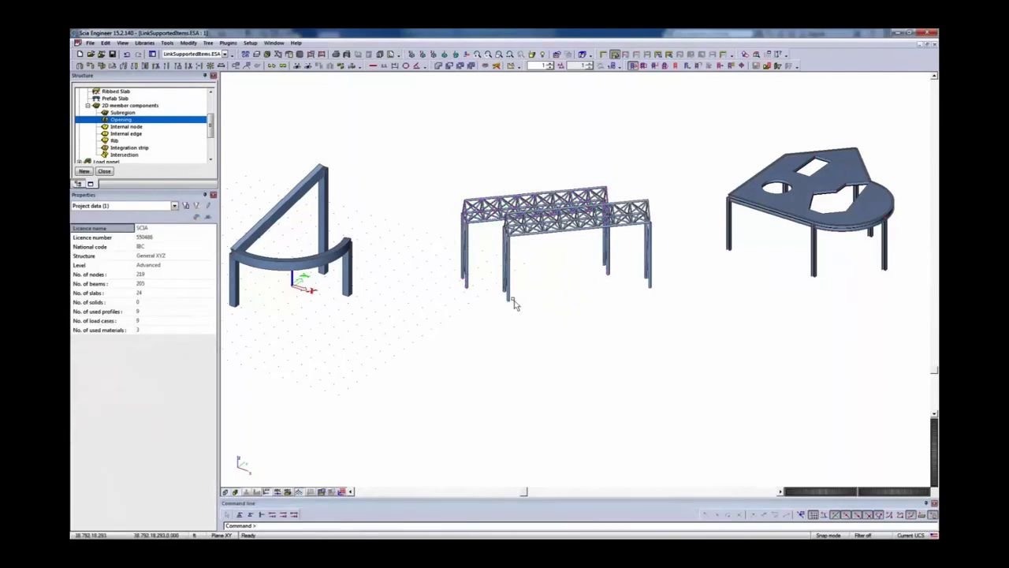
- Export the modified model as the Revit file LinkSupportedItems.r2s on the Desktop, replacing the existing file
{"action": "scroll", "coordinate": [513, 305], "scroll_direction": "down", "scroll_amount": 3}
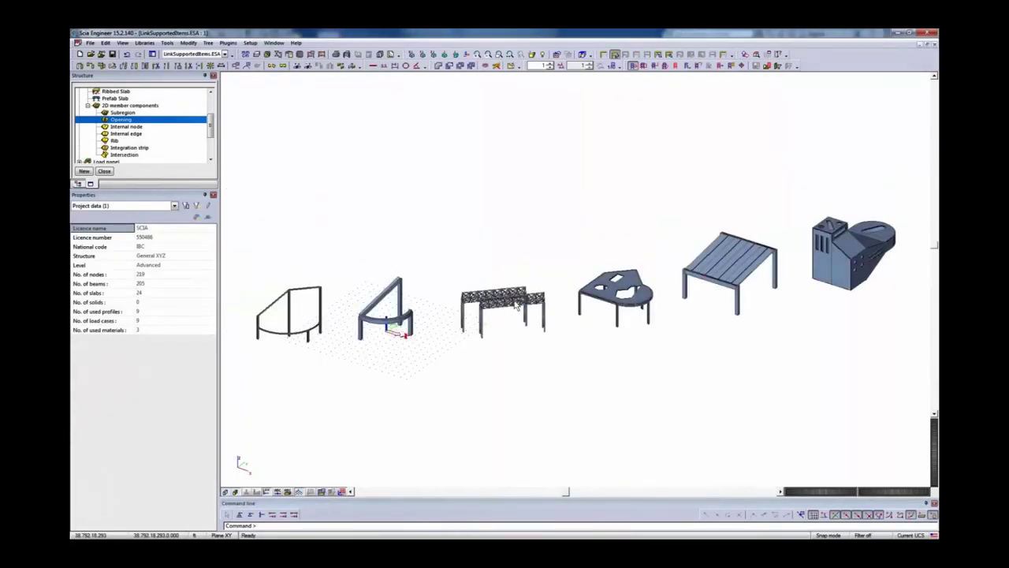
{"action": "left_click", "coordinate": [90, 43]}
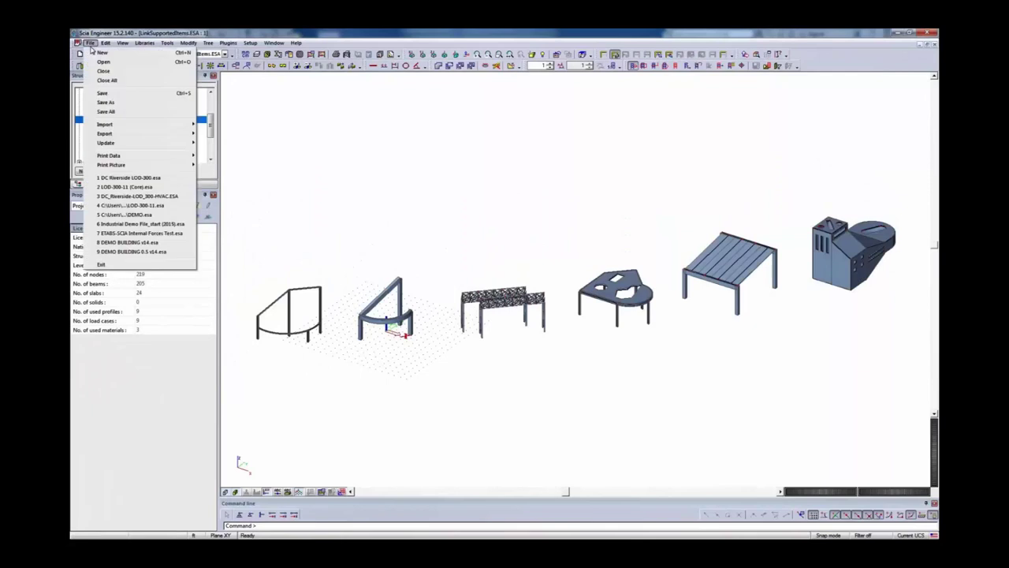
{"action": "mouse_move", "coordinate": [149, 139]}
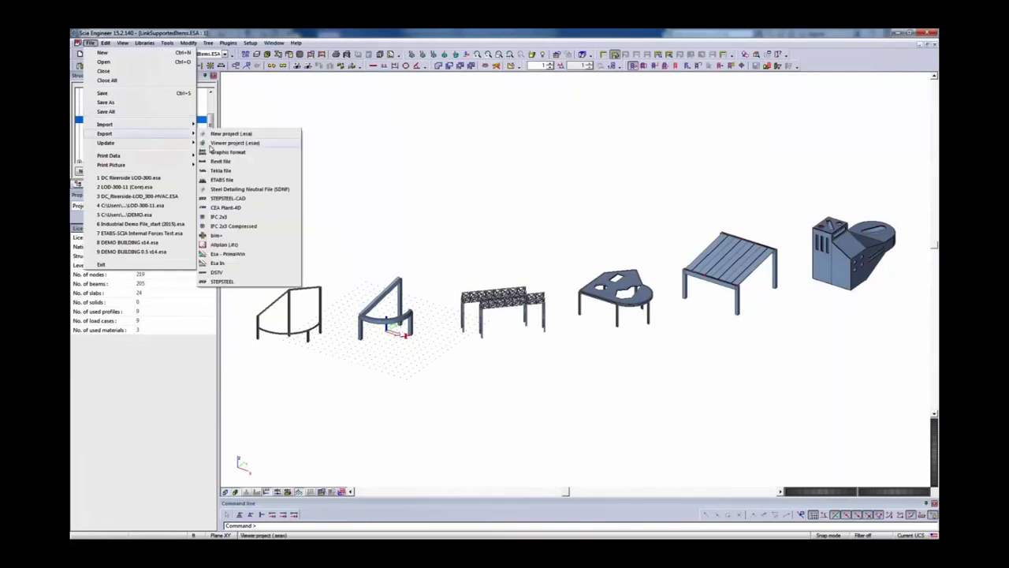
{"action": "left_click", "coordinate": [241, 162]}
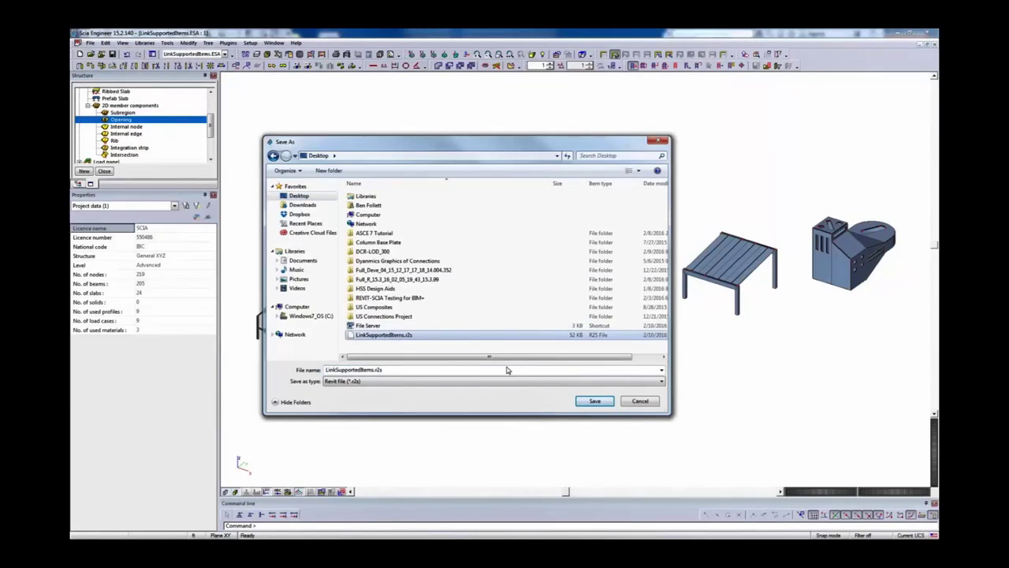
{"action": "left_click", "coordinate": [594, 400]}
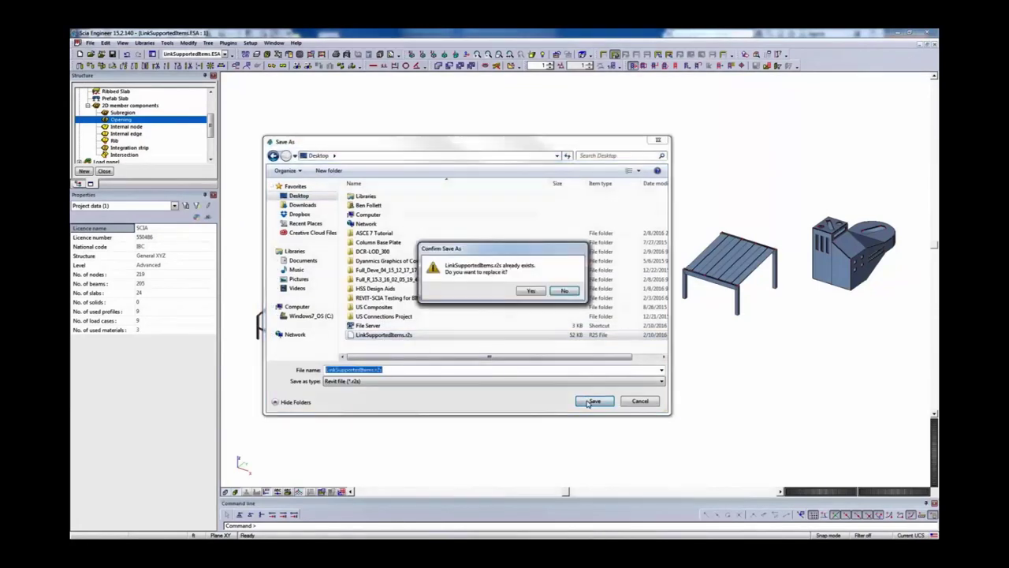
{"action": "left_click", "coordinate": [536, 291]}
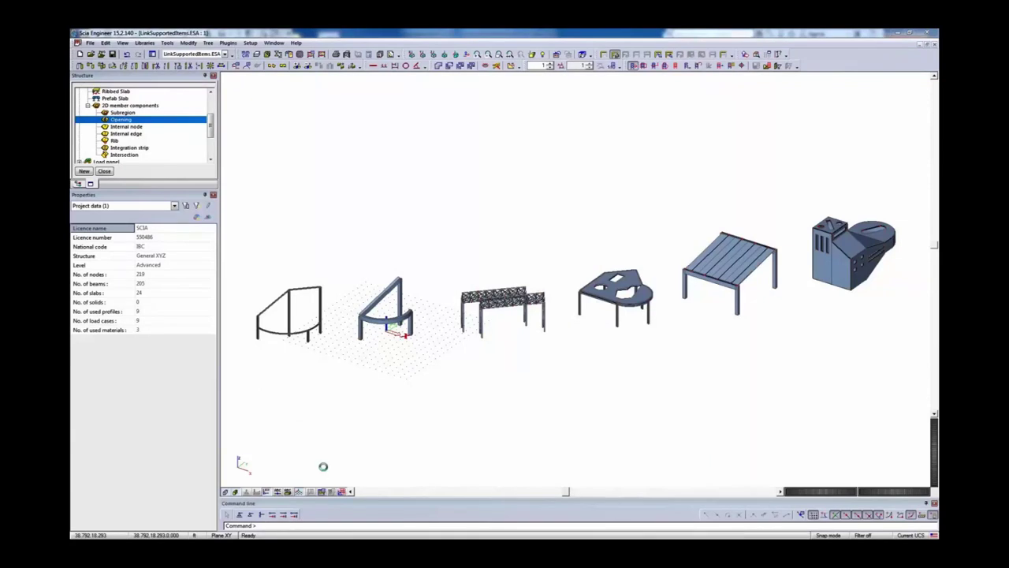
- Switch to Revit and open LinkSupportedItems.r2s from the Desktop for review and import through the CADS link
{"action": "left_click", "coordinate": [251, 495]}
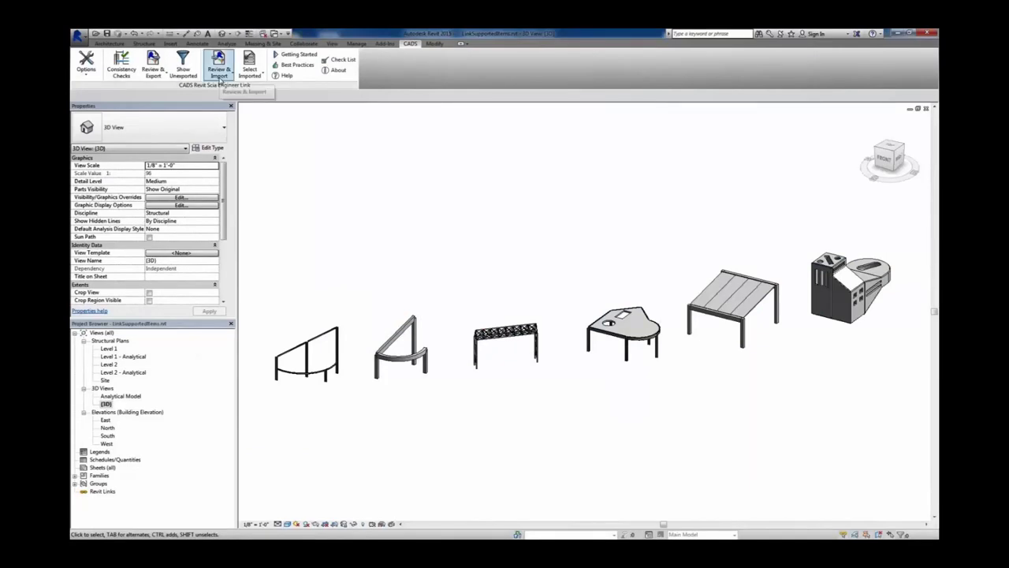
{"action": "left_click", "coordinate": [221, 79]}
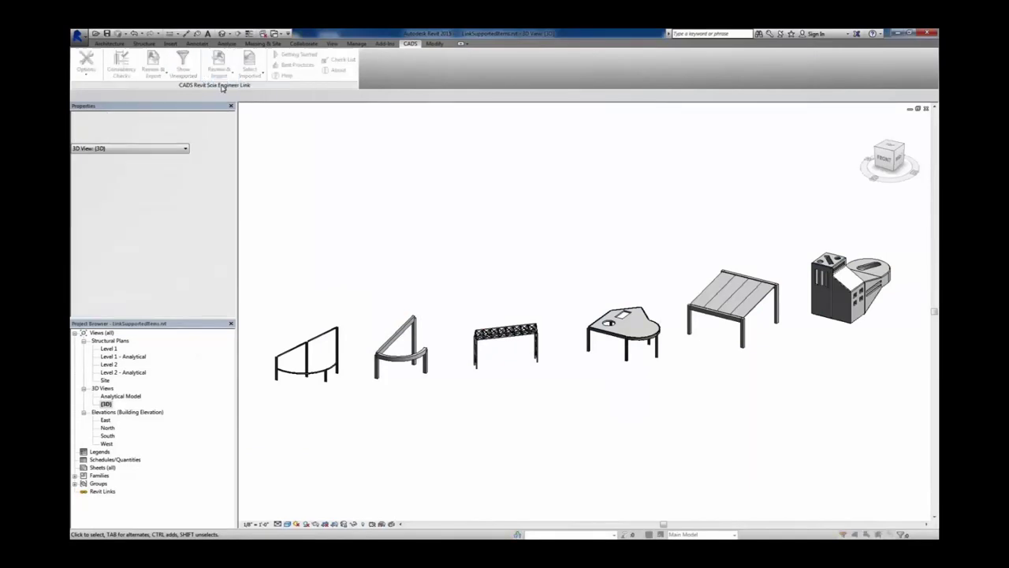
{"action": "left_click", "coordinate": [390, 232]}
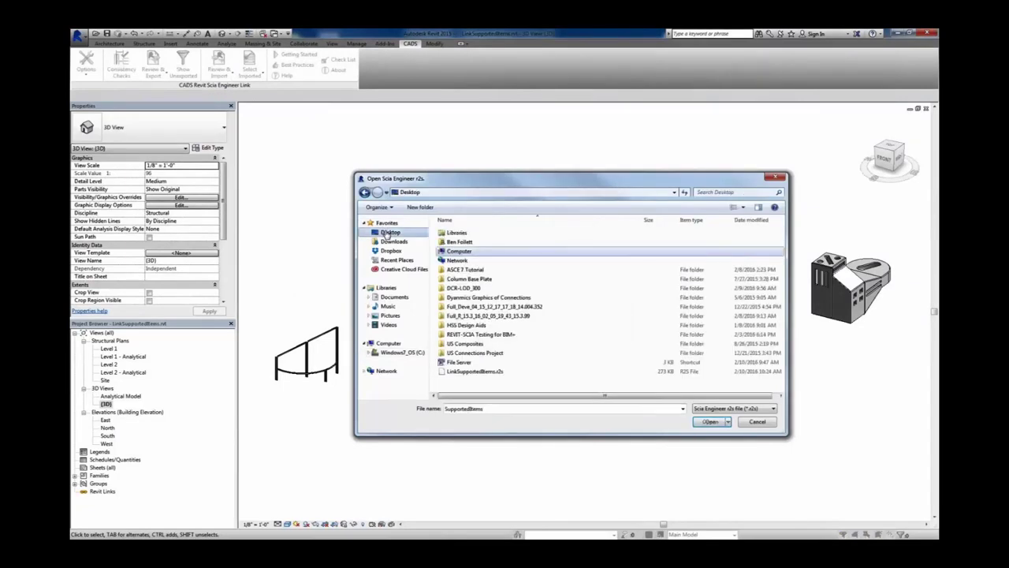
{"action": "left_click", "coordinate": [475, 370]}
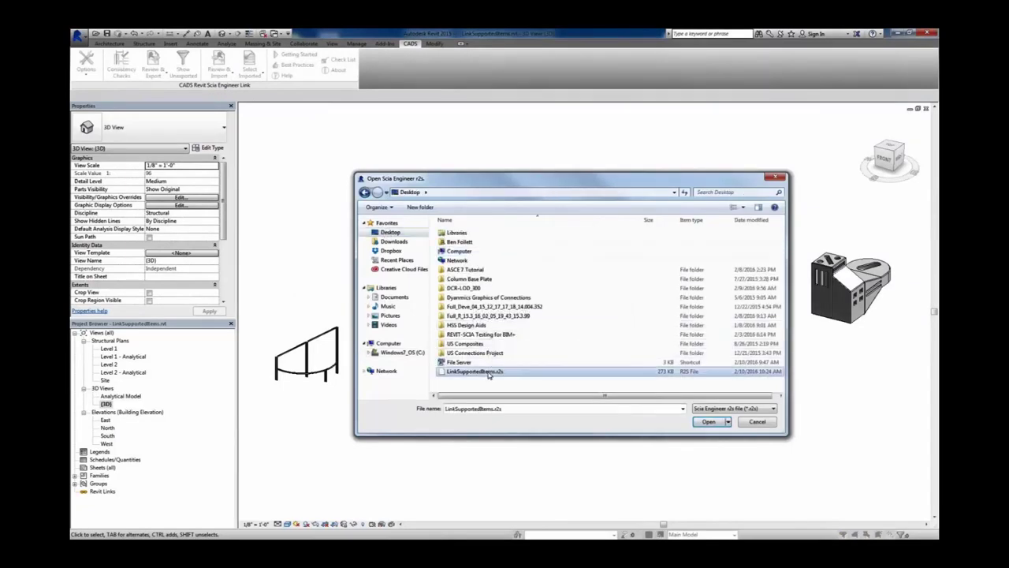
{"action": "left_click", "coordinate": [708, 421]}
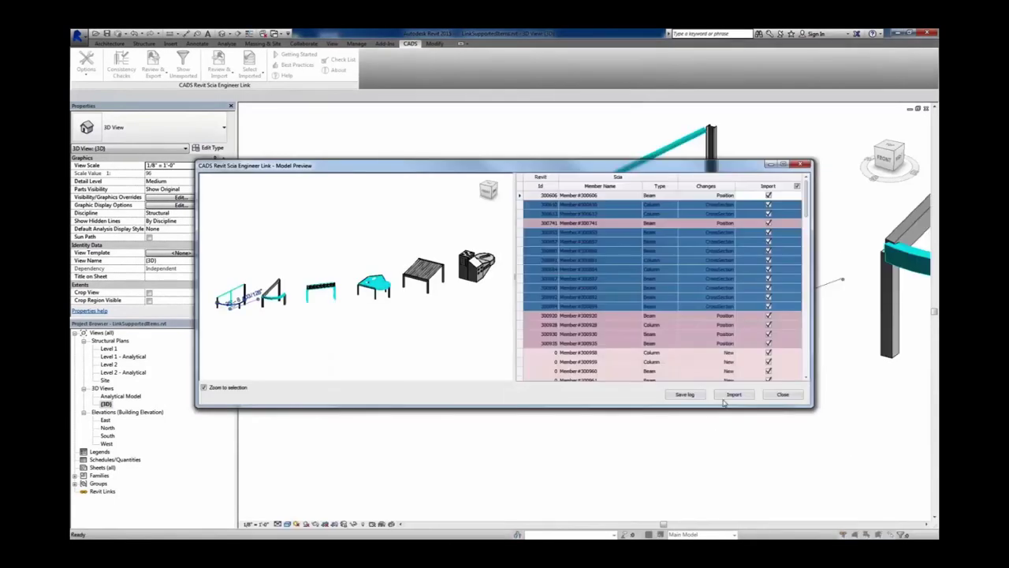
- Sort the model preview by type of change, import all the listed members and close the import report
{"action": "left_click_drag", "start_coordinate": [805, 209], "coordinate": [765, 186]}
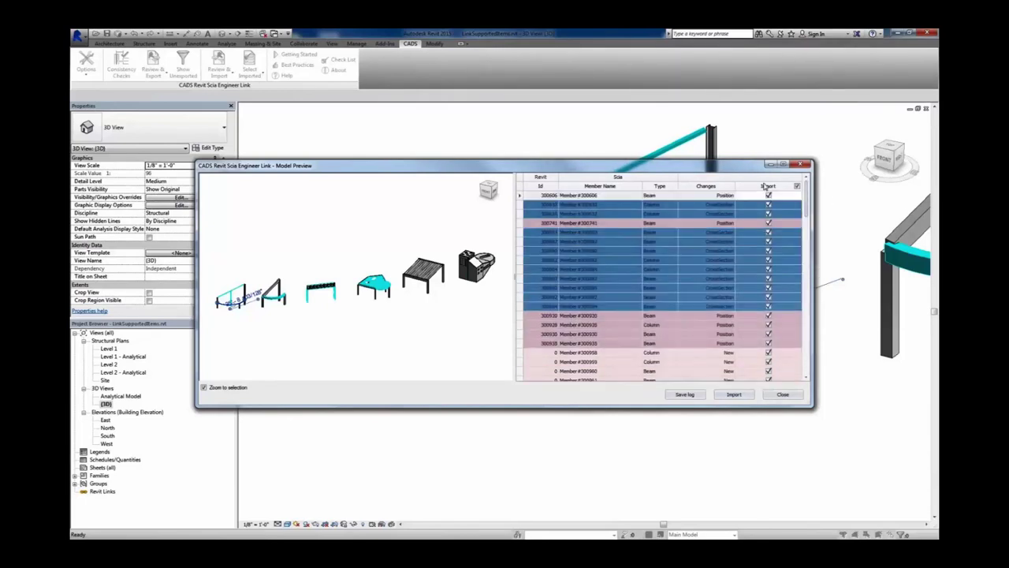
{"action": "left_click", "coordinate": [704, 186]}
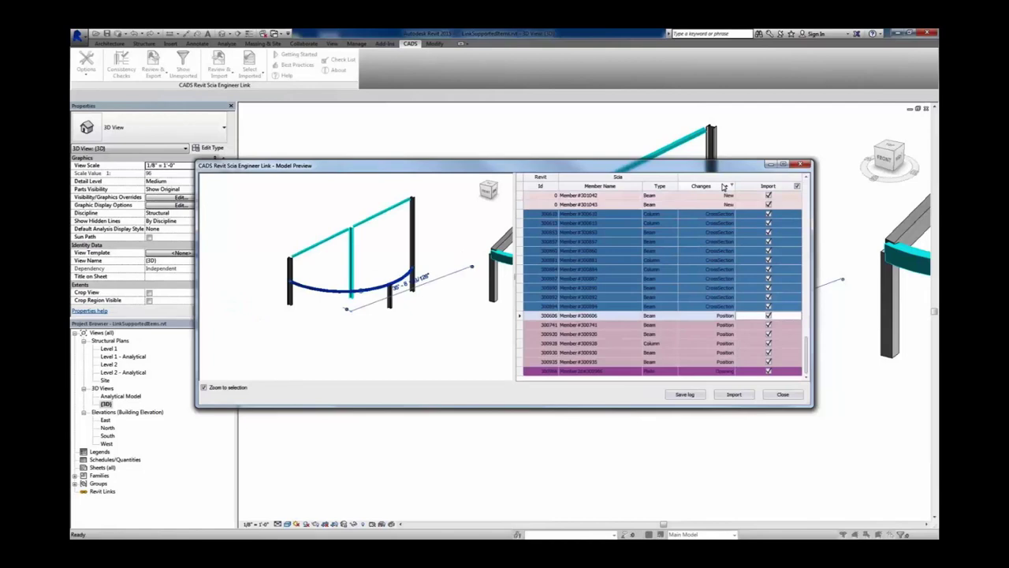
{"action": "left_click", "coordinate": [734, 395]}
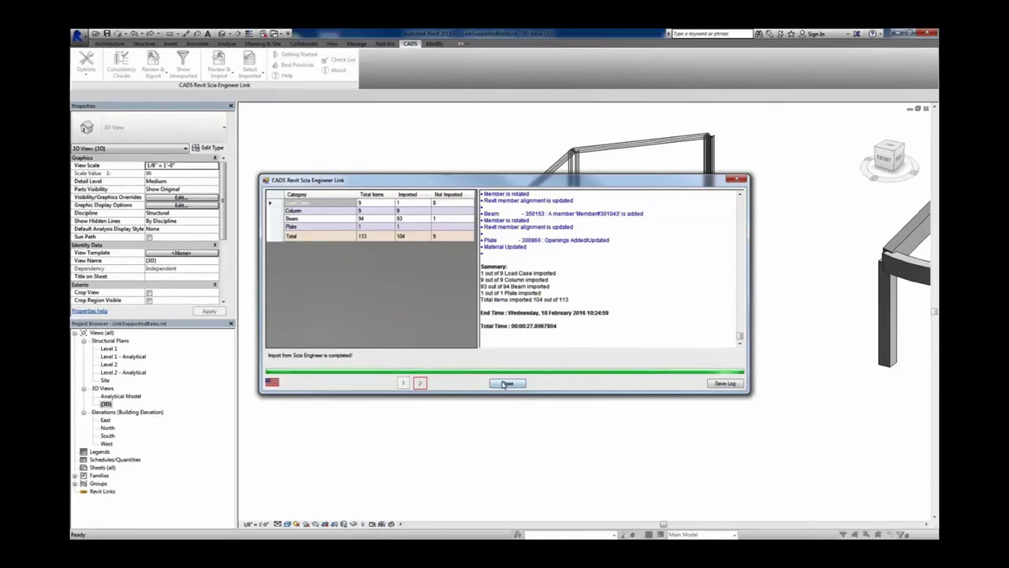
{"action": "left_click", "coordinate": [504, 383]}
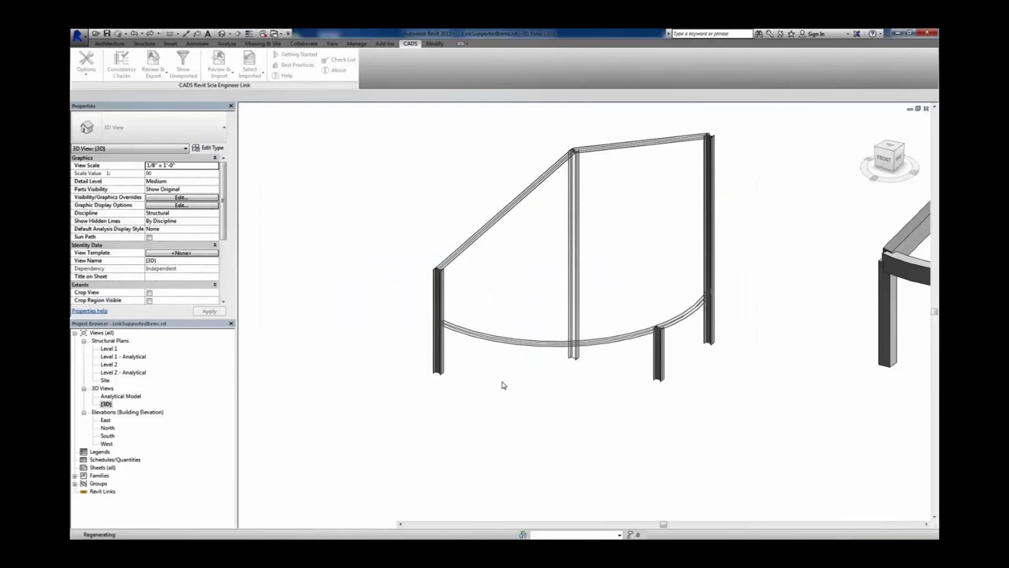
- Examine the updated structures in the {3D} and Analytical Model views, and return to the {3D} view
{"action": "middle_click_drag", "start_coordinate": [510, 376], "coordinate": [516, 378], "text": "shift"}
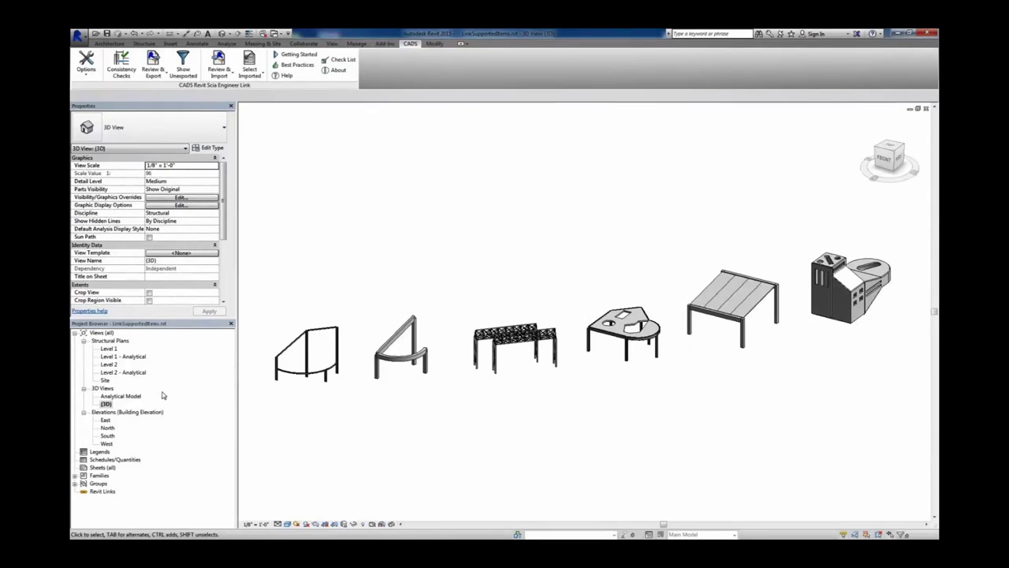
{"action": "double_click", "coordinate": [129, 397]}
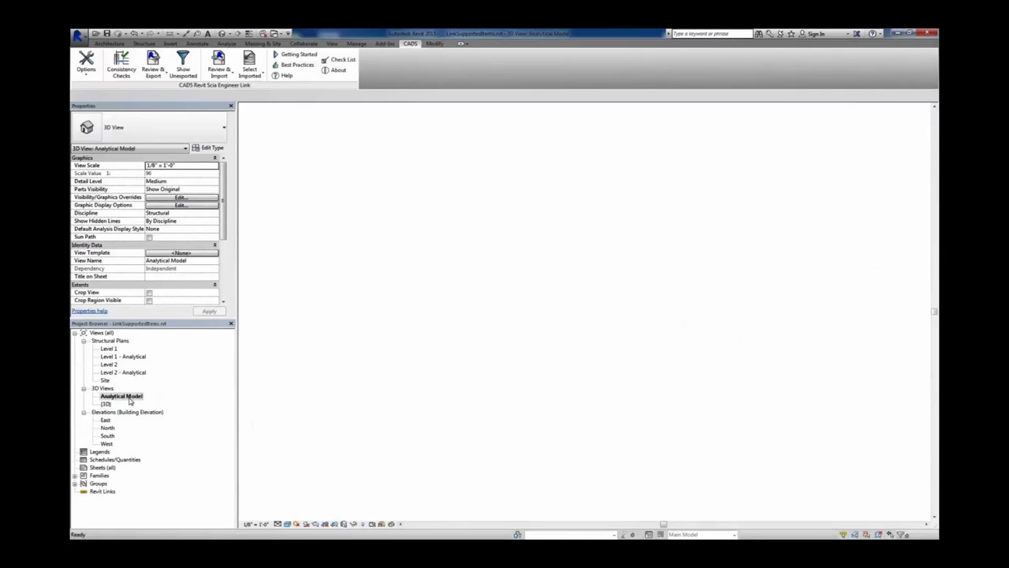
{"action": "scroll", "coordinate": [284, 378], "scroll_direction": "up", "scroll_amount": 4}
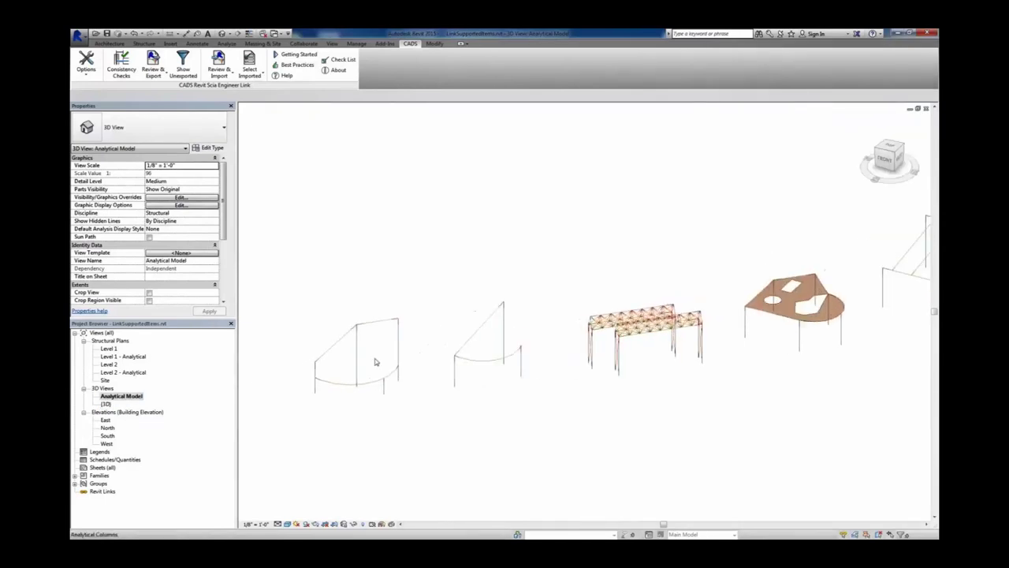
{"action": "middle_click_drag", "start_coordinate": [573, 339], "coordinate": [403, 362]}
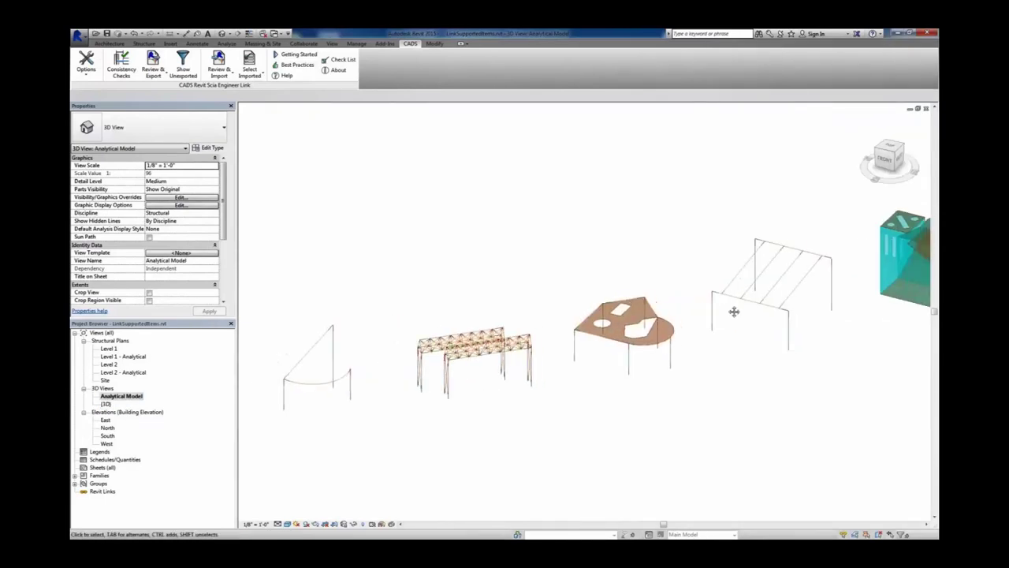
{"action": "middle_click_drag", "start_coordinate": [734, 312], "coordinate": [582, 344]}
{"action": "double_click", "coordinate": [105, 404]}
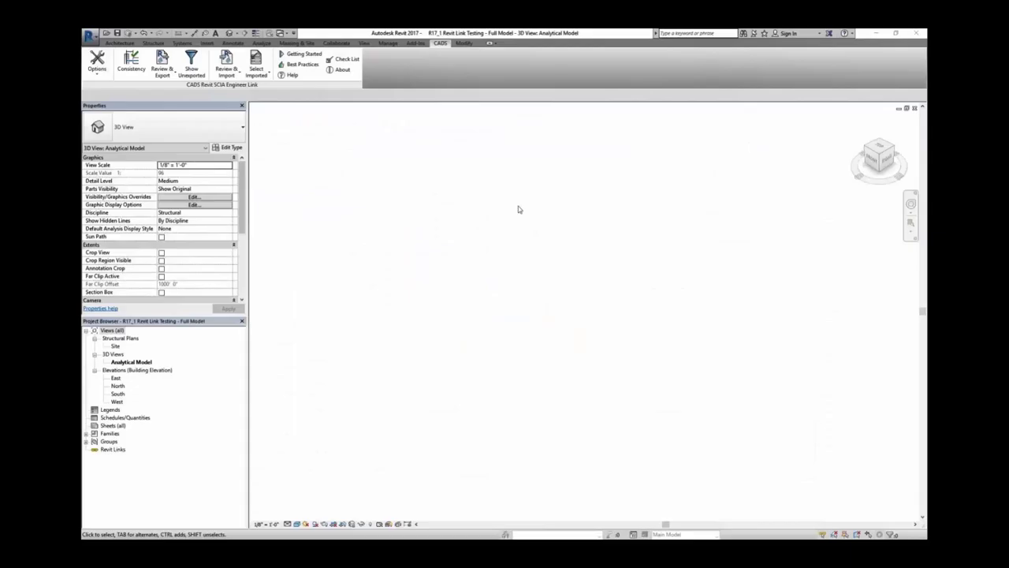
- In the R17_1 Revit Link Testing - Full Model project, start a direct-exchange import from SCIA Engineer through the CADS link options
{"action": "left_click", "coordinate": [97, 62]}
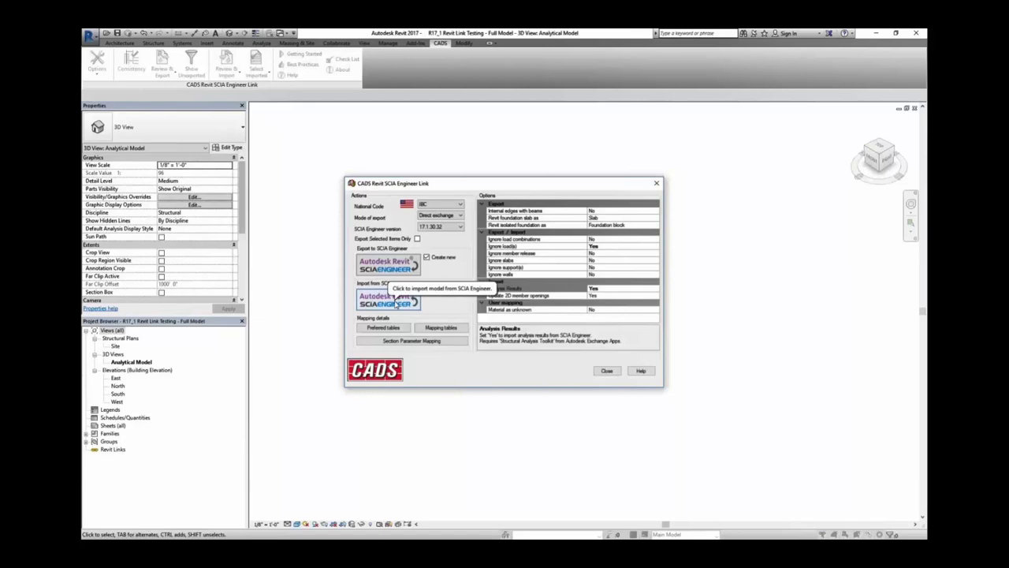
{"action": "left_click", "coordinate": [397, 304]}
{"action": "left_click", "coordinate": [514, 307]}
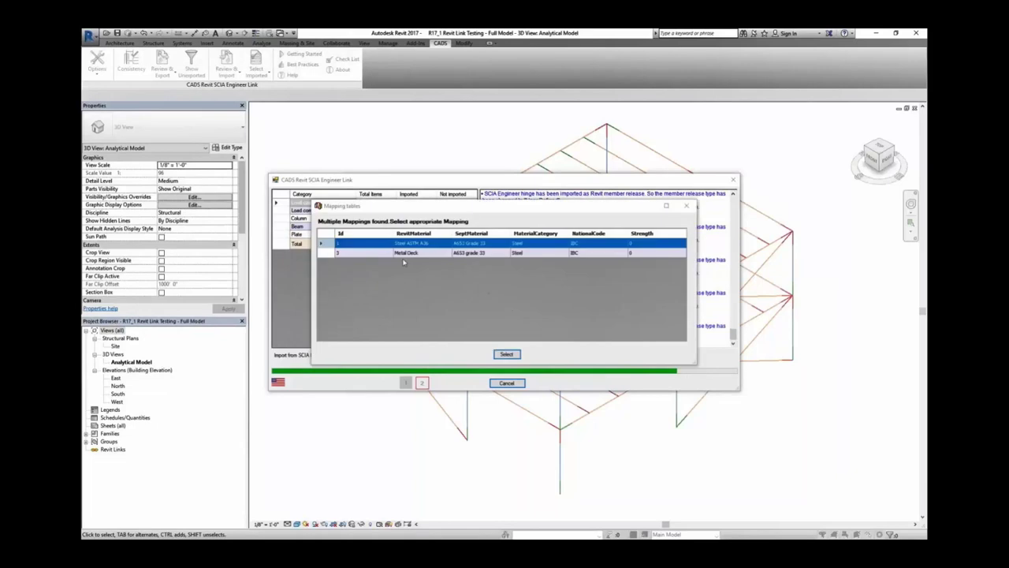
- Map the A653 grade 33 material to Metal Deck for the import, and close the import report and link options
{"action": "left_click", "coordinate": [406, 252]}
{"action": "left_click", "coordinate": [506, 354]}
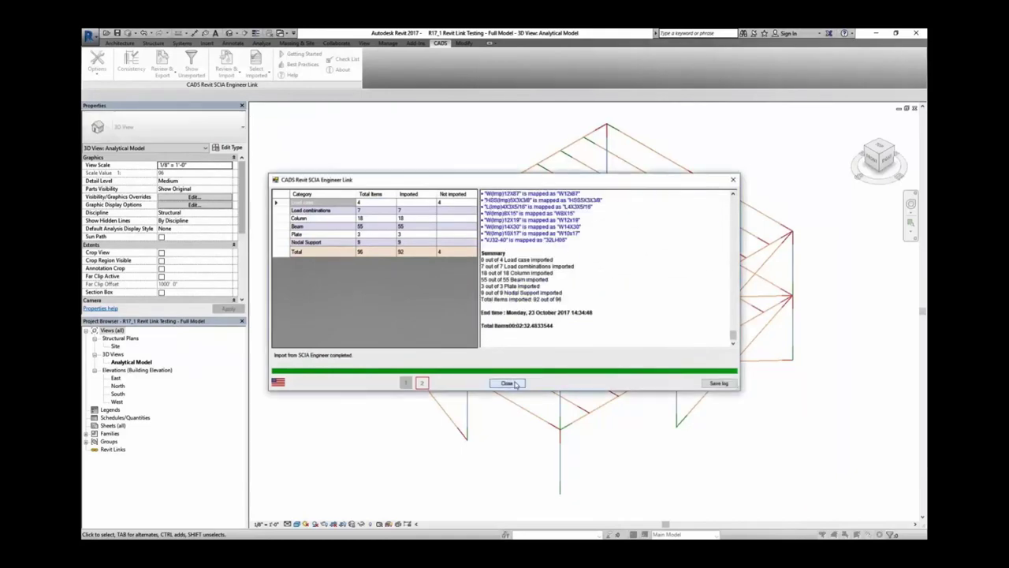
{"action": "left_click", "coordinate": [508, 382]}
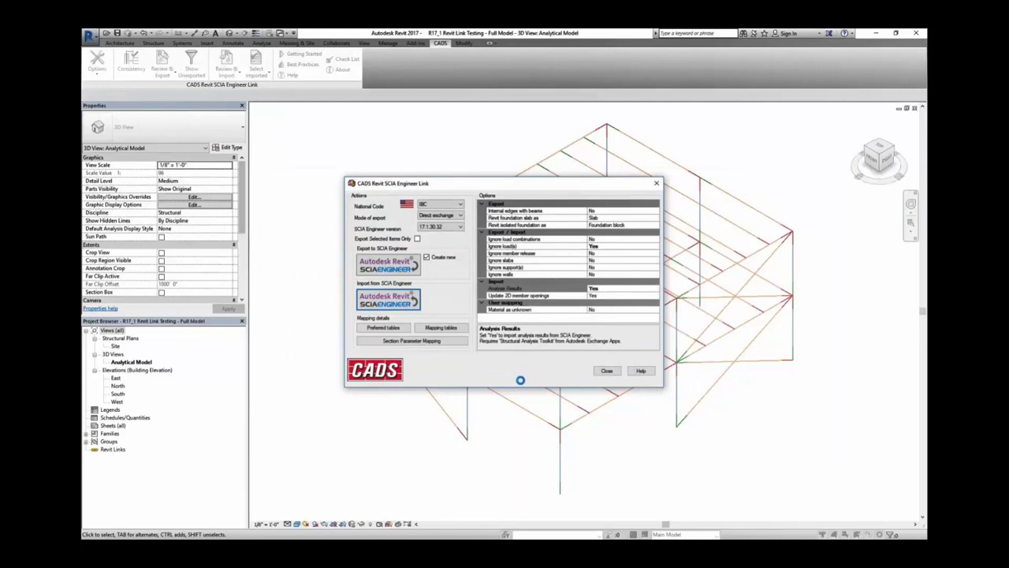
{"action": "left_click", "coordinate": [605, 370]}
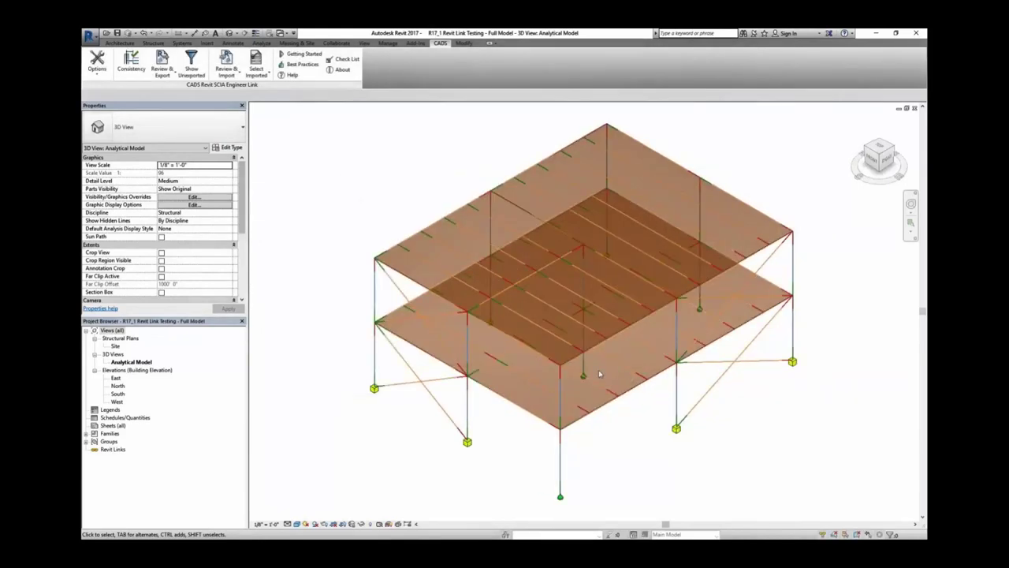
- Create new structural plan views for Level 3 and Level 4
{"action": "left_click", "coordinate": [364, 42]}
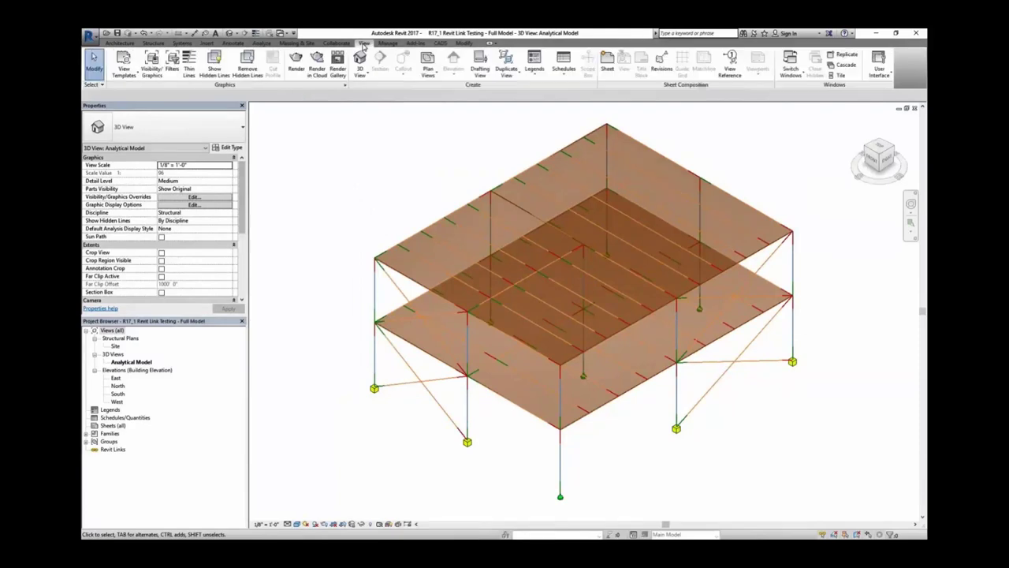
{"action": "left_click", "coordinate": [427, 69]}
{"action": "left_click", "coordinate": [450, 124]}
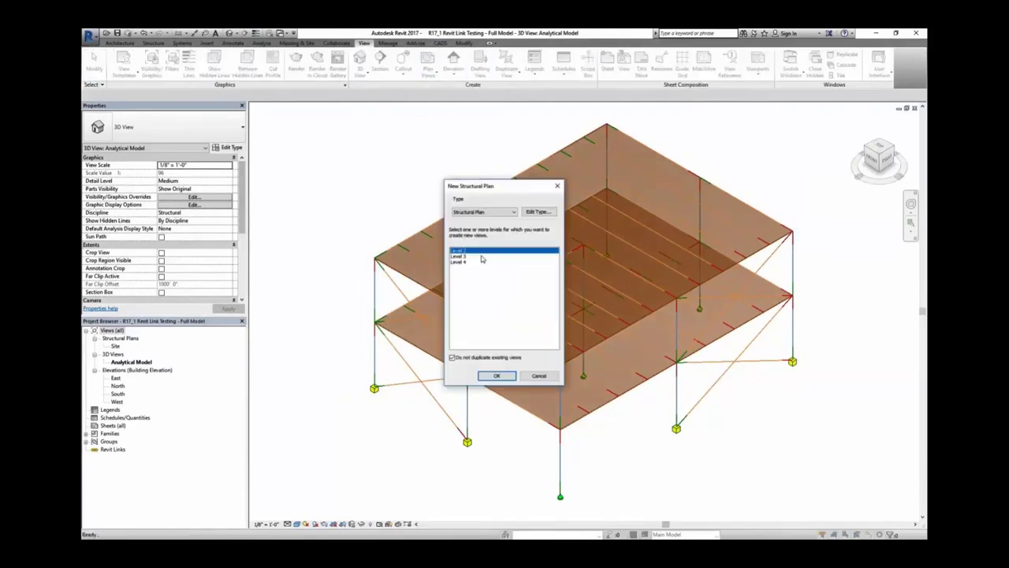
{"action": "left_click", "coordinate": [480, 262], "text": "shift"}
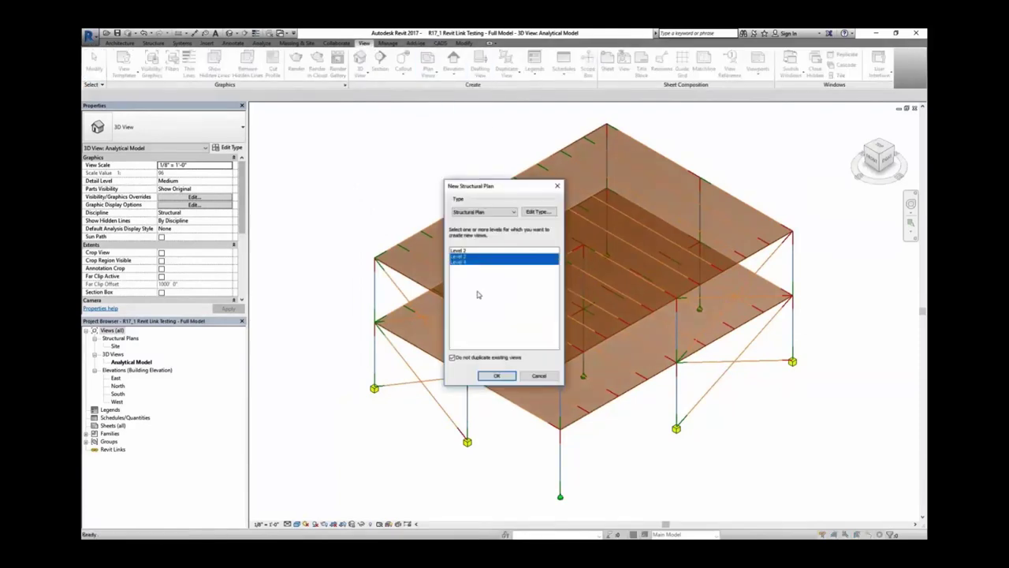
{"action": "left_click", "coordinate": [497, 375]}
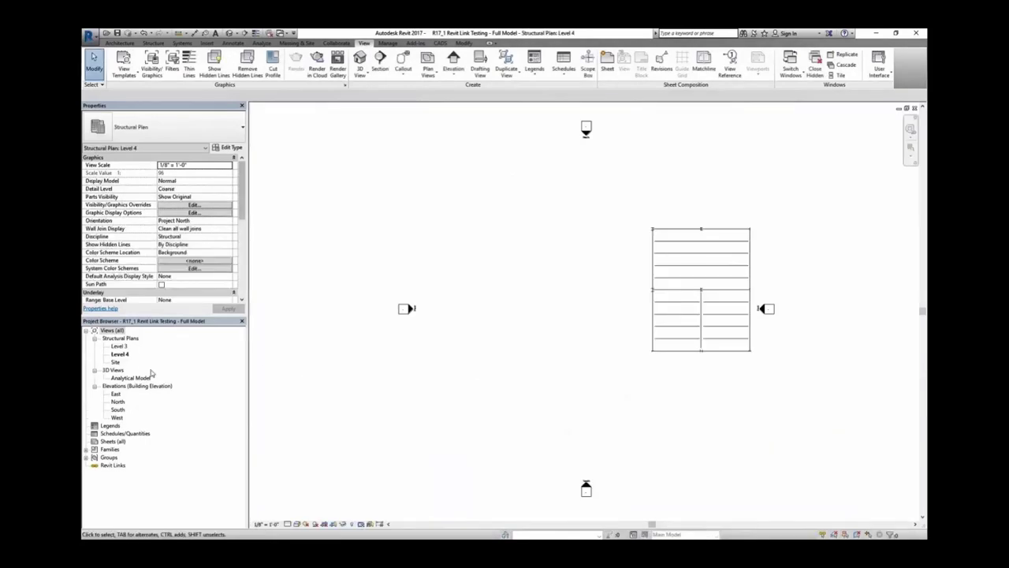
- Open the Level 3 structural plan to examine its framing layout
{"action": "left_click", "coordinate": [124, 346]}
{"action": "double_click", "coordinate": [137, 347]}
{"action": "scroll", "coordinate": [757, 311], "scroll_direction": "up", "scroll_amount": 5}
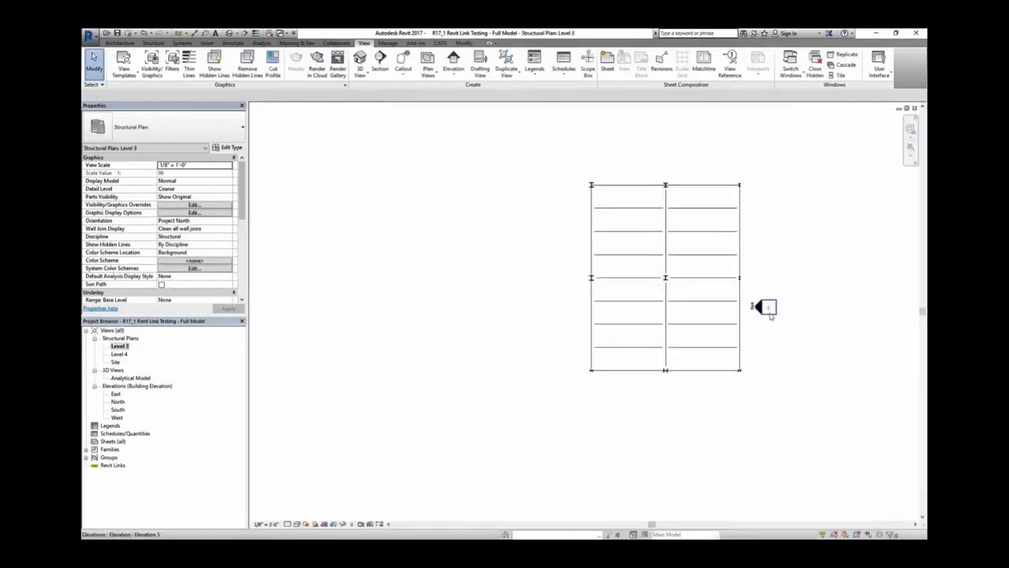
- Annotate all beams in the Level 3 plan with SCIA start forces, framing tags and SCIA end forces
{"action": "middle_click_drag", "start_coordinate": [747, 345], "coordinate": [741, 347]}
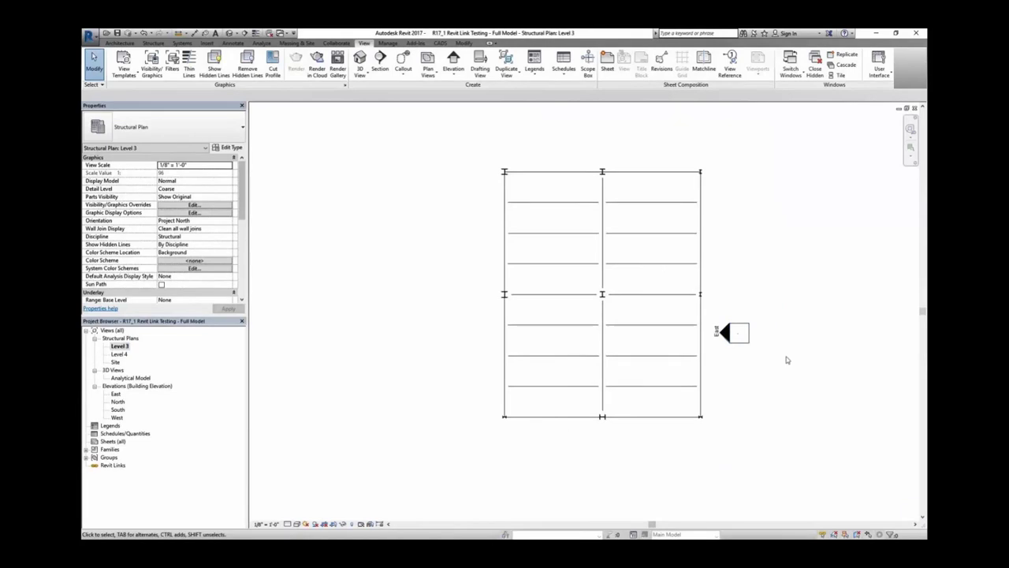
{"action": "left_click", "coordinate": [233, 43]}
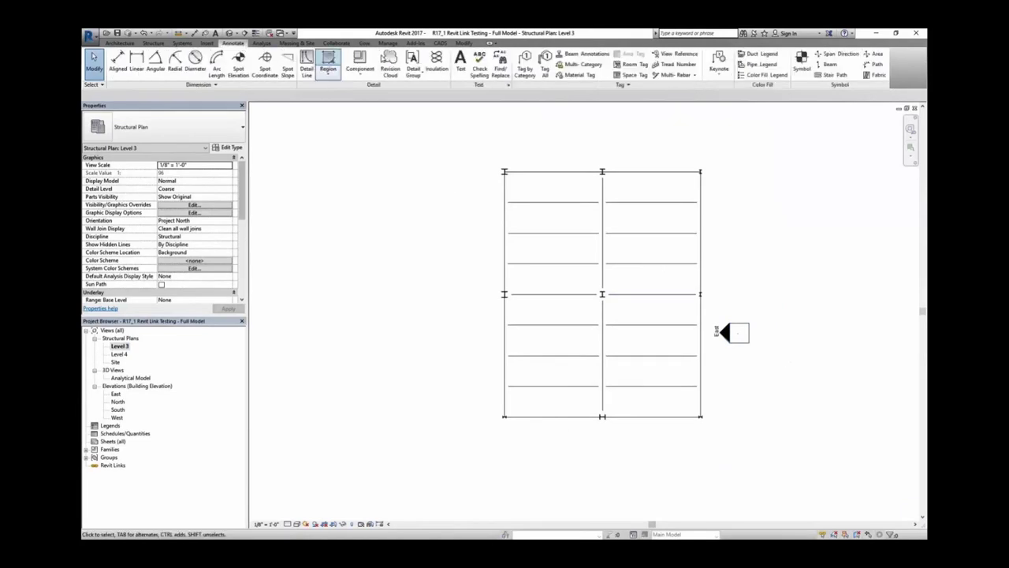
{"action": "left_click", "coordinate": [575, 54]}
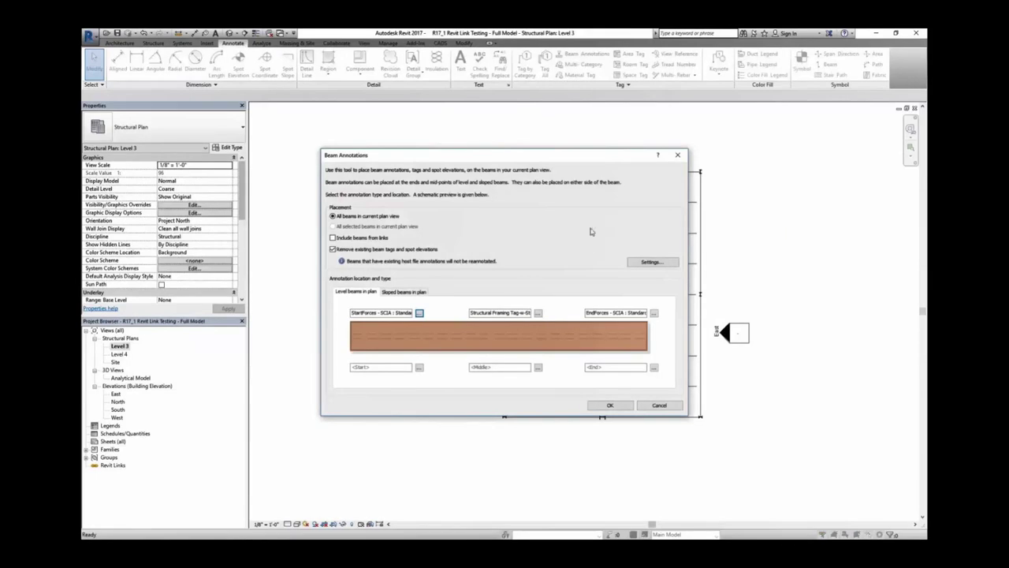
{"action": "left_click", "coordinate": [609, 405]}
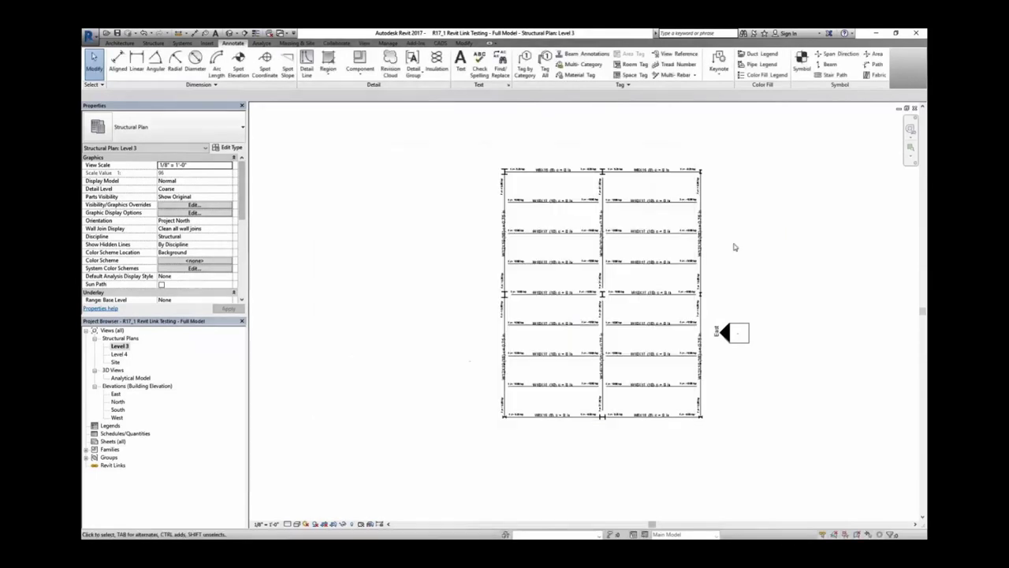
{"action": "scroll", "coordinate": [671, 140], "scroll_direction": "up", "scroll_amount": 3}
{"action": "scroll", "coordinate": [565, 208], "scroll_direction": "up", "scroll_amount": 2}
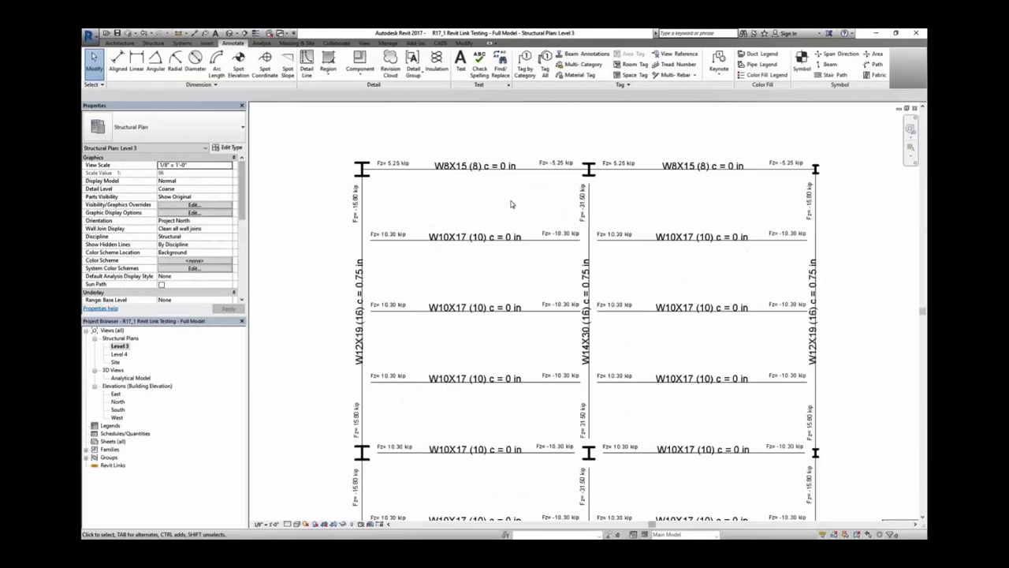
{"action": "scroll", "coordinate": [715, 238], "scroll_direction": "down", "scroll_amount": 3}
- Open the Level 4 structural plan and set the start and end beam annotations for level beams to None
{"action": "left_click", "coordinate": [119, 355]}
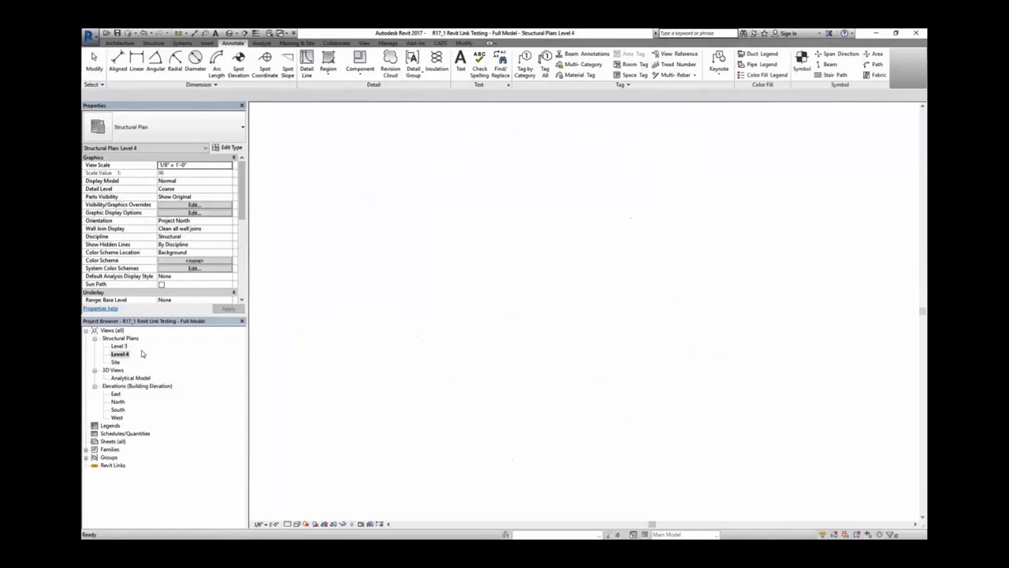
{"action": "scroll", "coordinate": [798, 301], "scroll_direction": "up", "scroll_amount": 3}
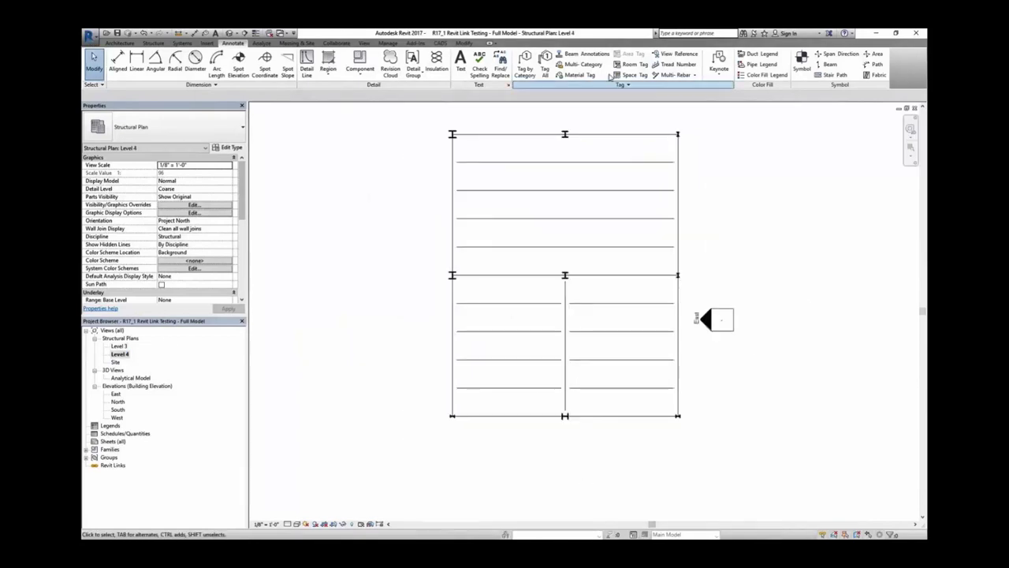
{"action": "left_click", "coordinate": [581, 54]}
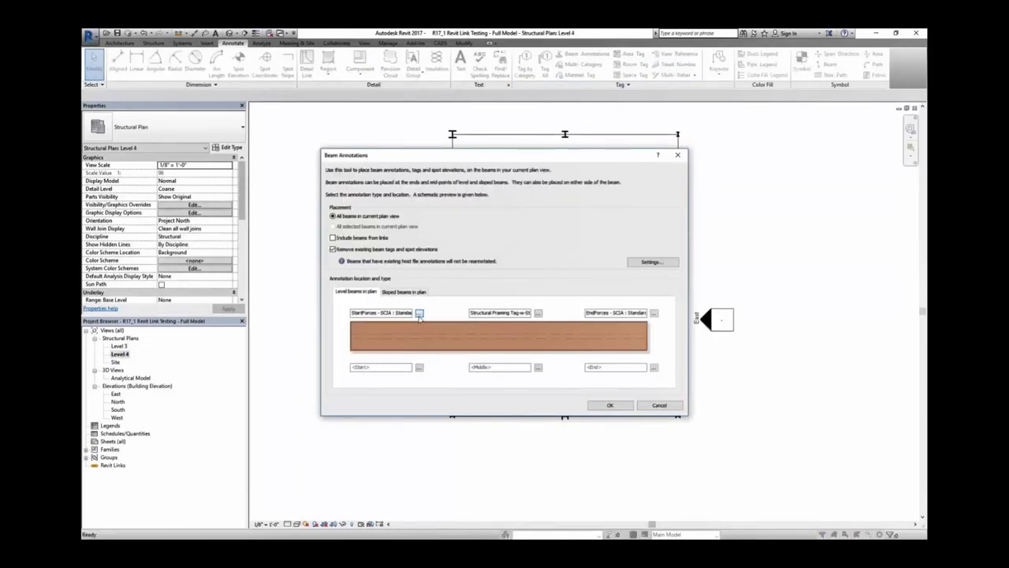
{"action": "left_click", "coordinate": [419, 314]}
{"action": "left_click", "coordinate": [459, 227]}
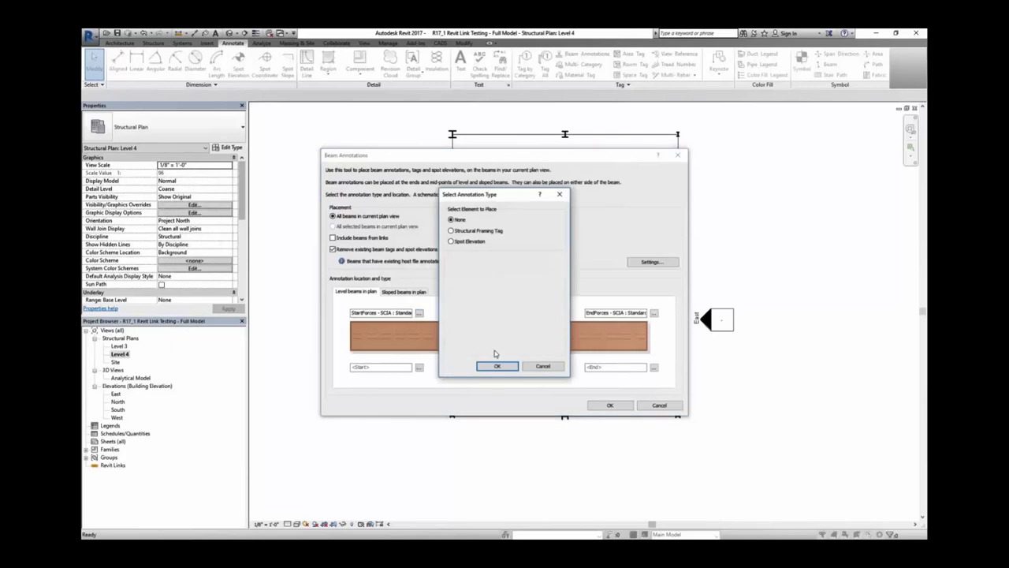
{"action": "left_click", "coordinate": [496, 366]}
{"action": "left_click", "coordinate": [654, 313]}
{"action": "left_click", "coordinate": [460, 226]}
{"action": "left_click", "coordinate": [496, 366]}
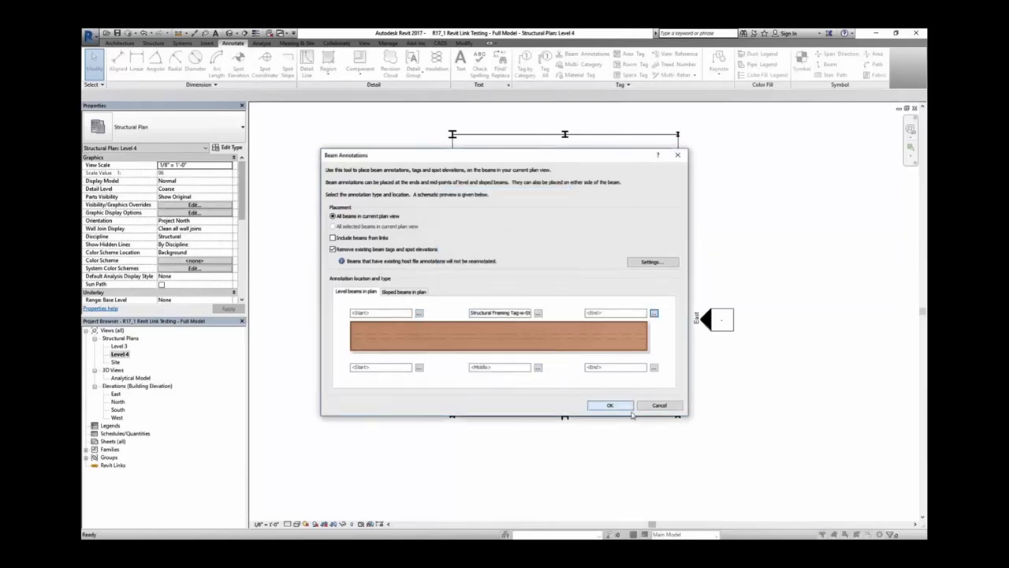
- Set the middle beam annotation to Structural Framing Tag : Standard and annotate all beams in the Level 4 plan
{"action": "left_click", "coordinate": [538, 313]}
{"action": "left_click", "coordinate": [537, 277]}
{"action": "left_click", "coordinate": [497, 285]}
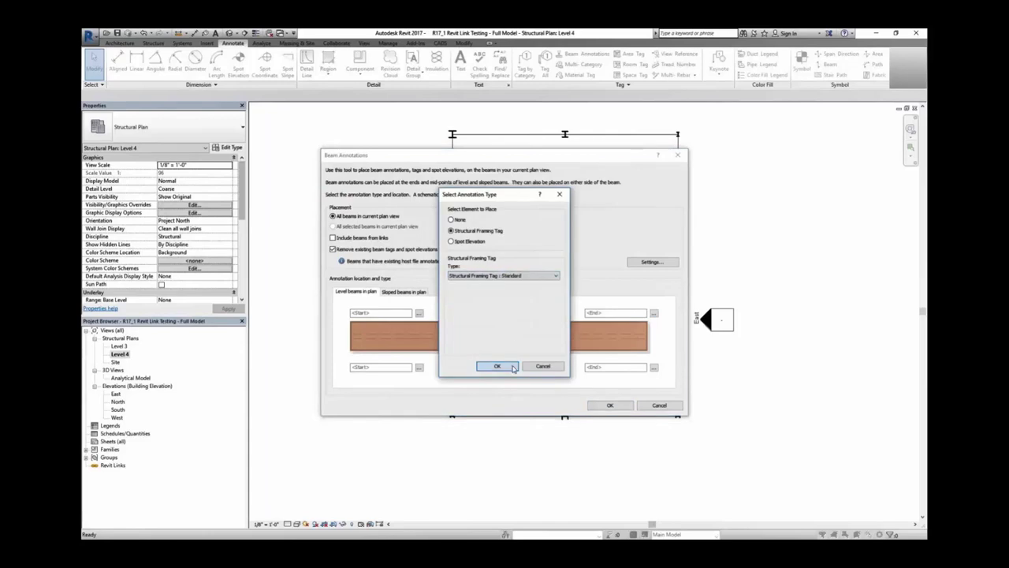
{"action": "left_click", "coordinate": [496, 366]}
{"action": "left_click", "coordinate": [601, 405]}
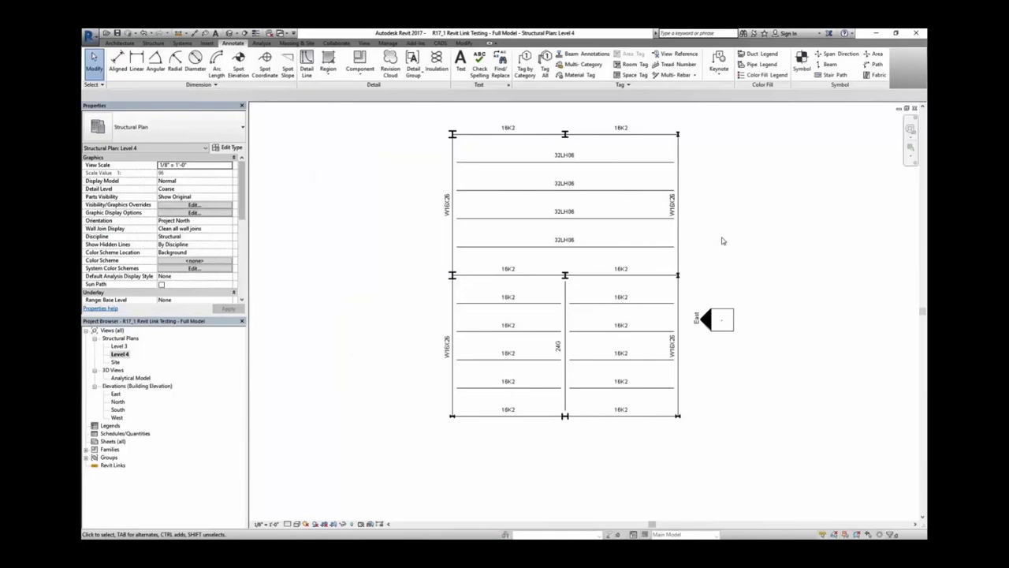
- Examine the Comments property of the 24G joist girder and of two 16K2 joists in the Level 4 plan
{"action": "left_click", "coordinate": [565, 347]}
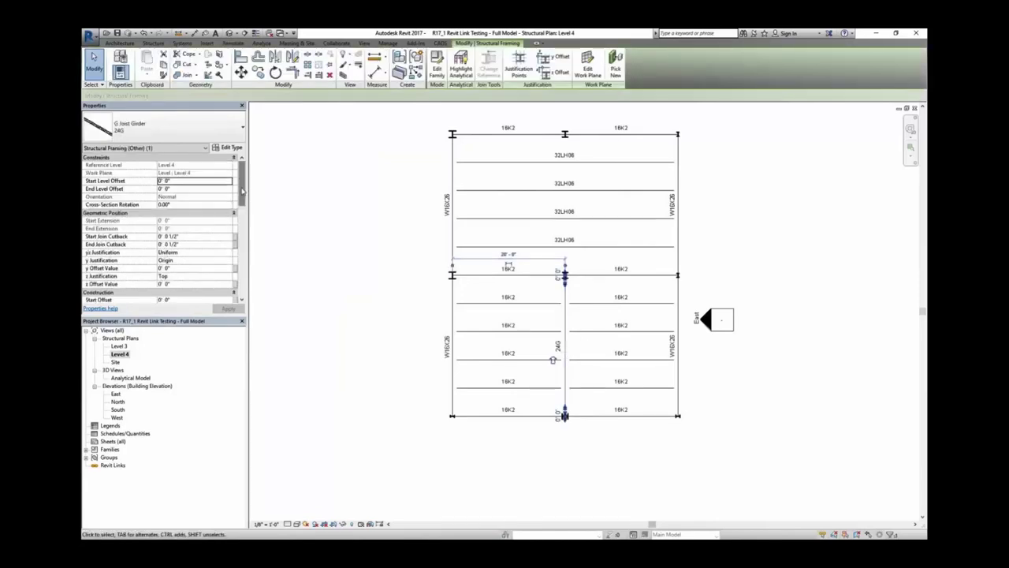
{"action": "left_click", "coordinate": [245, 229]}
{"action": "scroll", "coordinate": [212, 288], "scroll_direction": "down", "scroll_amount": 4}
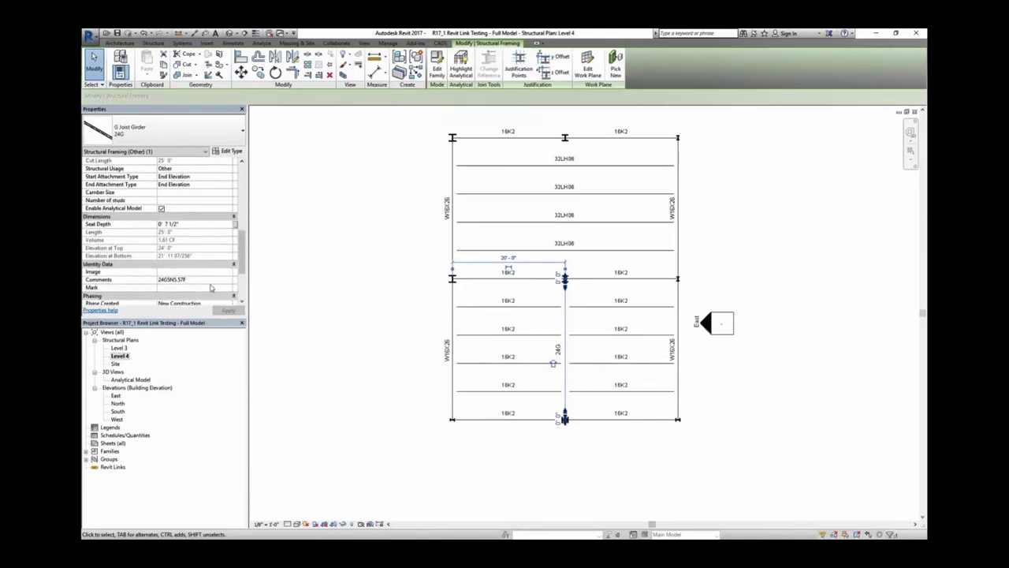
{"action": "left_click", "coordinate": [311, 292]}
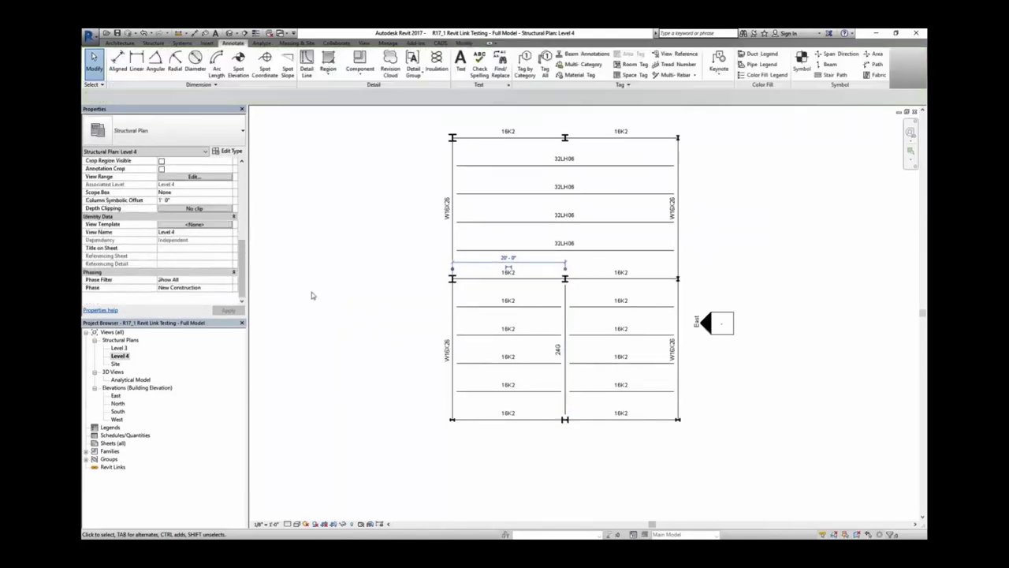
{"action": "left_click", "coordinate": [500, 364]}
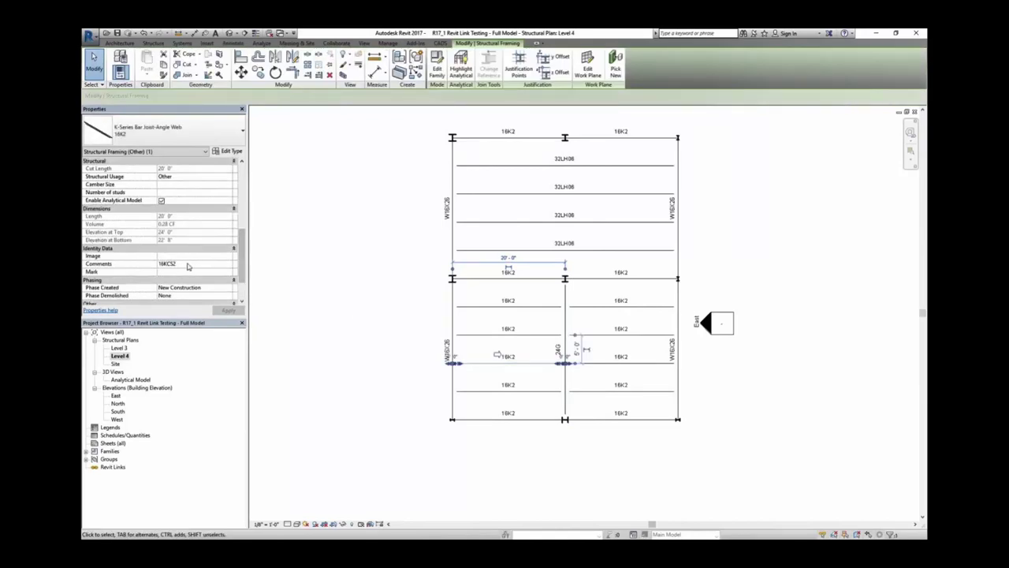
{"action": "left_click", "coordinate": [544, 313]}
{"action": "left_click", "coordinate": [622, 306]}
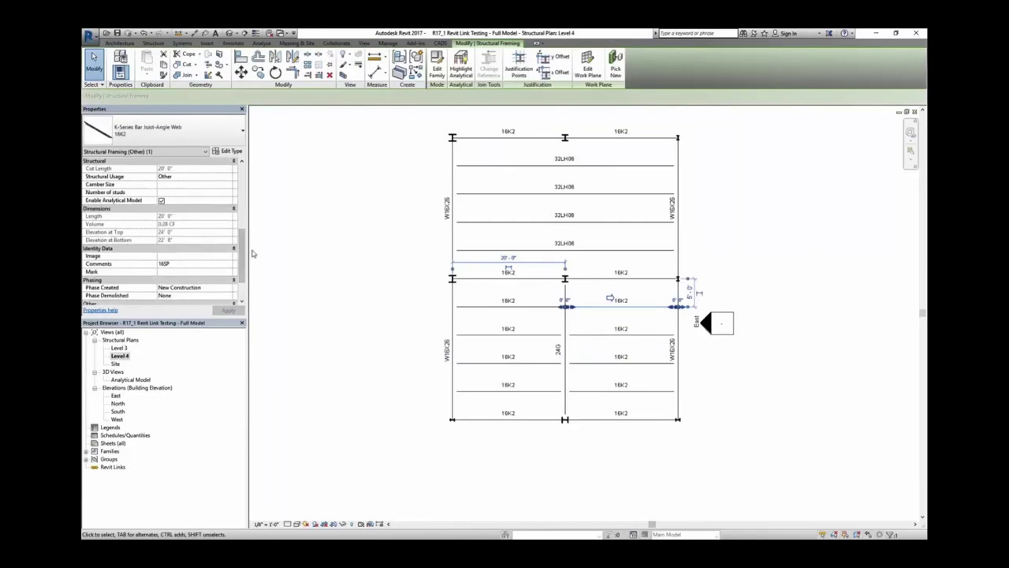
{"action": "left_click", "coordinate": [233, 43]}
{"action": "left_click", "coordinate": [312, 183]}
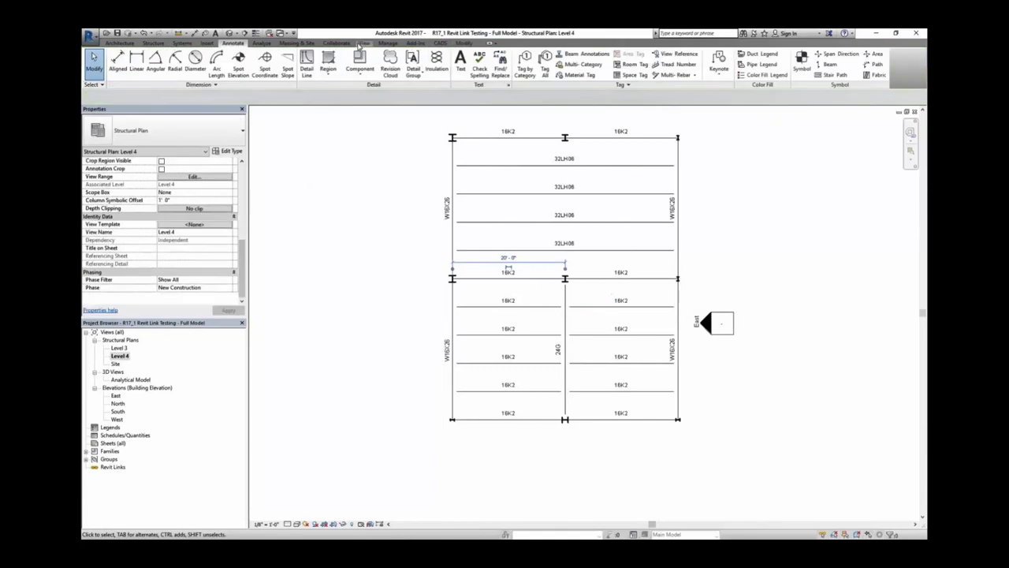
- Open the default 3D view and set its visual style to Hidden Line
{"action": "left_click", "coordinate": [363, 42]}
{"action": "left_click", "coordinate": [370, 90]}
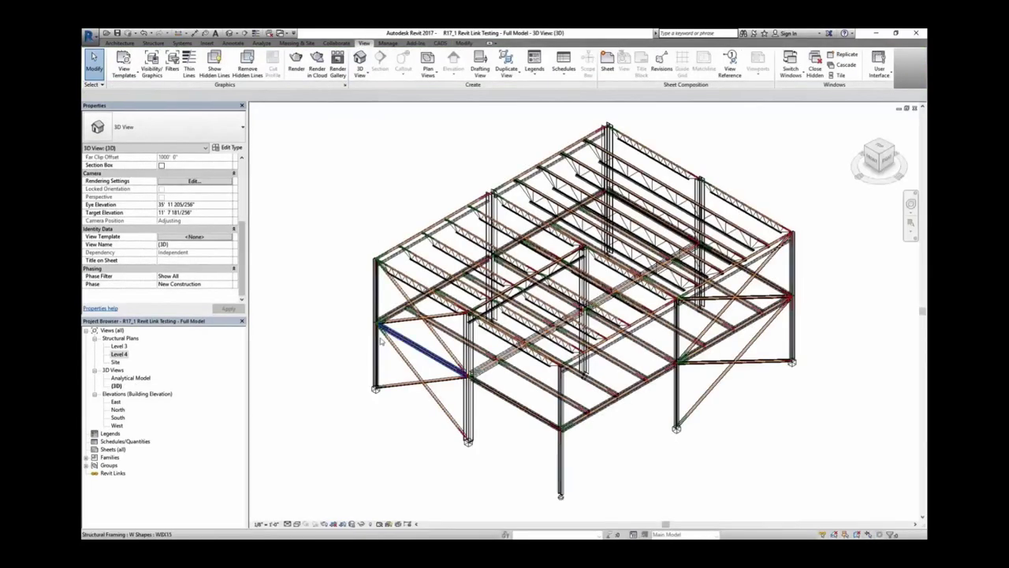
{"action": "left_click", "coordinate": [297, 524]}
{"action": "left_click", "coordinate": [304, 482]}
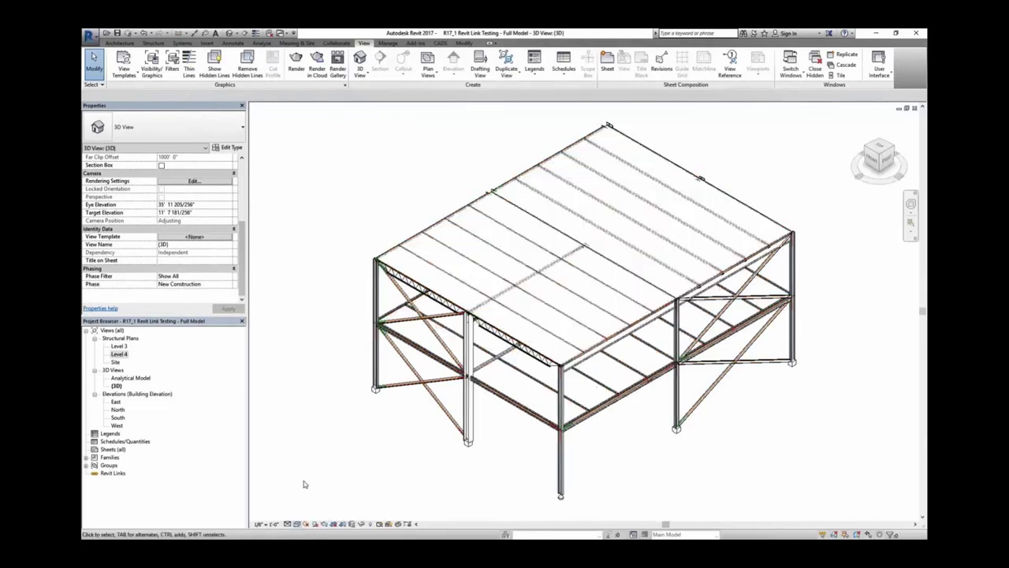
- Check the floor types of the Level 3 slab and the front roof deck in the 3D view
{"action": "key", "text": "Tab"}
{"action": "left_click", "coordinate": [406, 340]}
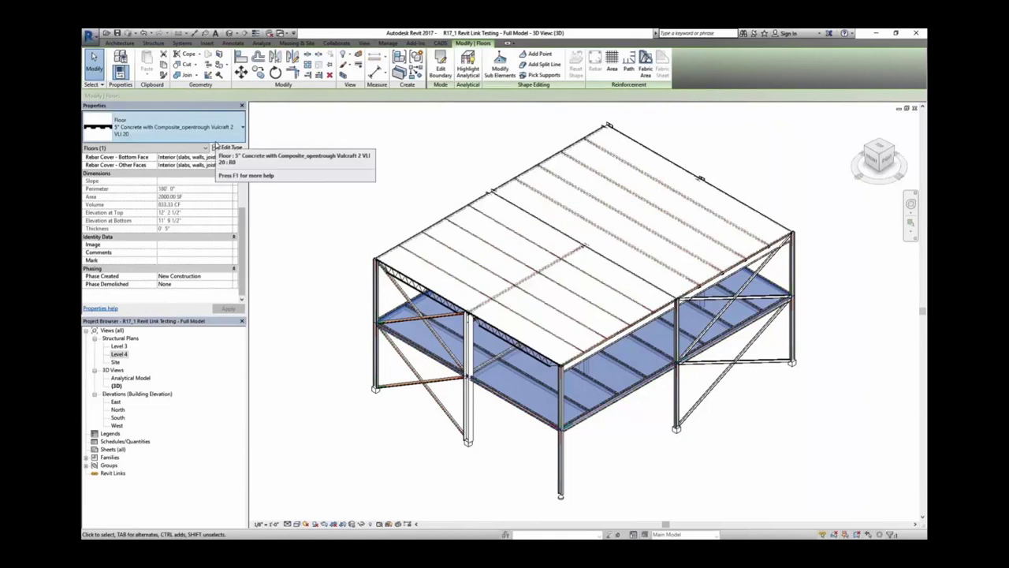
{"action": "left_click", "coordinate": [329, 241]}
{"action": "left_click", "coordinate": [379, 263]}
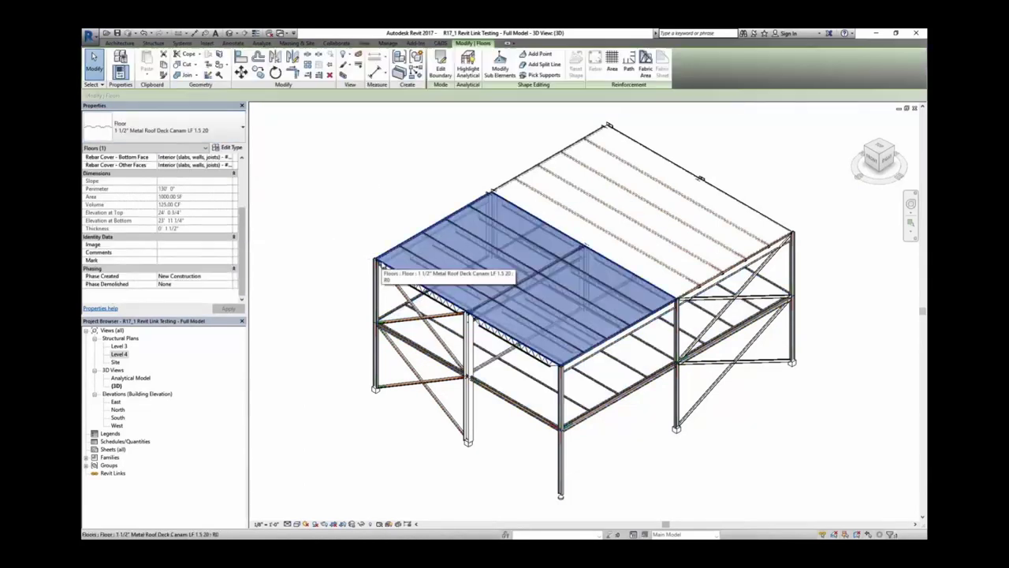
{"action": "key", "text": "Escape"}
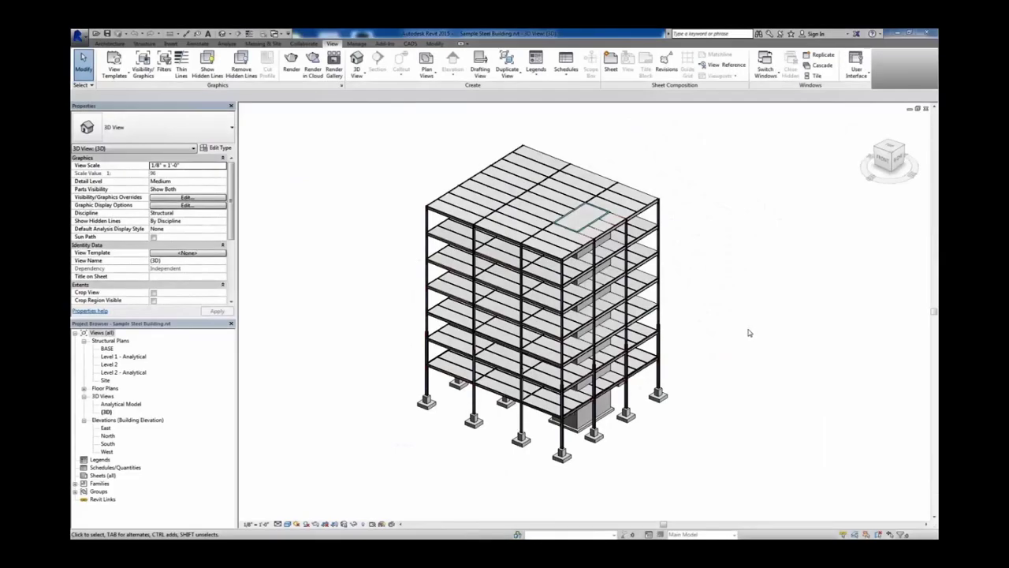
- In the Sample Steel Building project, examine the Analytical Model view up close and return to the {3D} view
{"action": "double_click", "coordinate": [126, 404]}
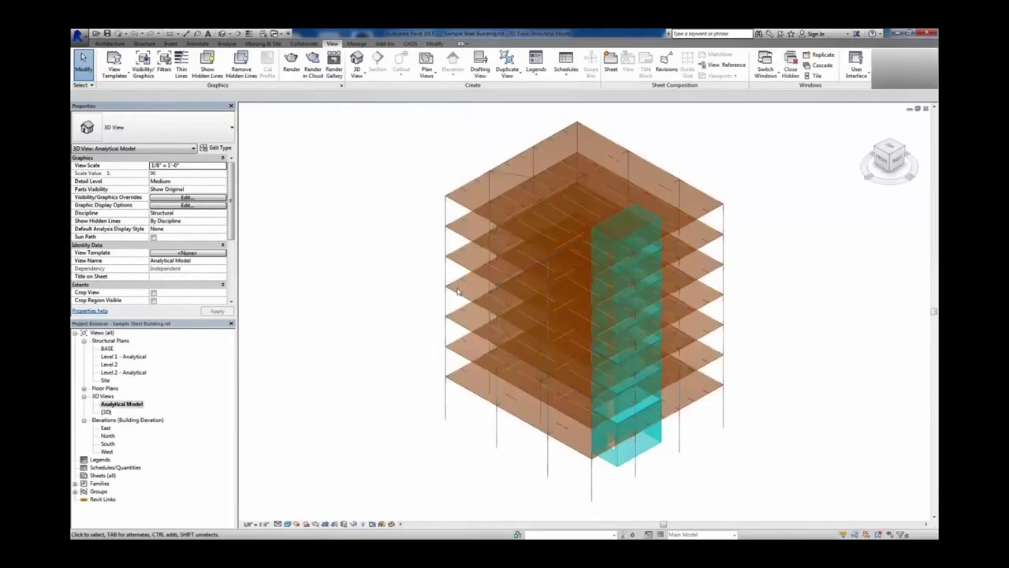
{"action": "scroll", "coordinate": [457, 291], "scroll_direction": "up", "scroll_amount": 3}
{"action": "scroll", "coordinate": [457, 292], "scroll_direction": "up", "scroll_amount": 3}
{"action": "middle_click_drag", "start_coordinate": [461, 288], "coordinate": [499, 248], "text": "shift"}
{"action": "scroll", "coordinate": [527, 378], "scroll_direction": "up", "scroll_amount": 5}
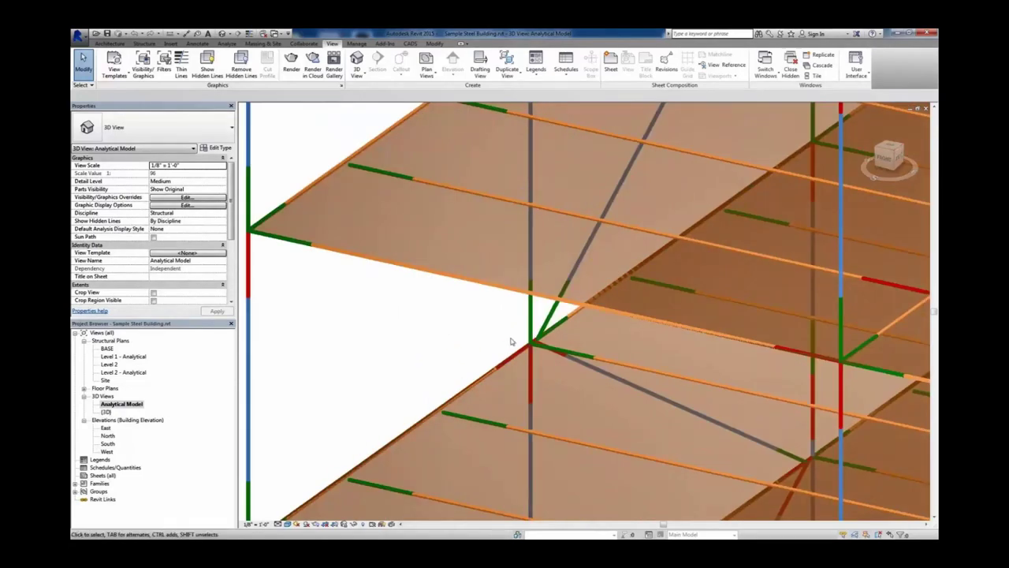
{"action": "key", "text": "z"}
{"action": "key", "text": "f"}
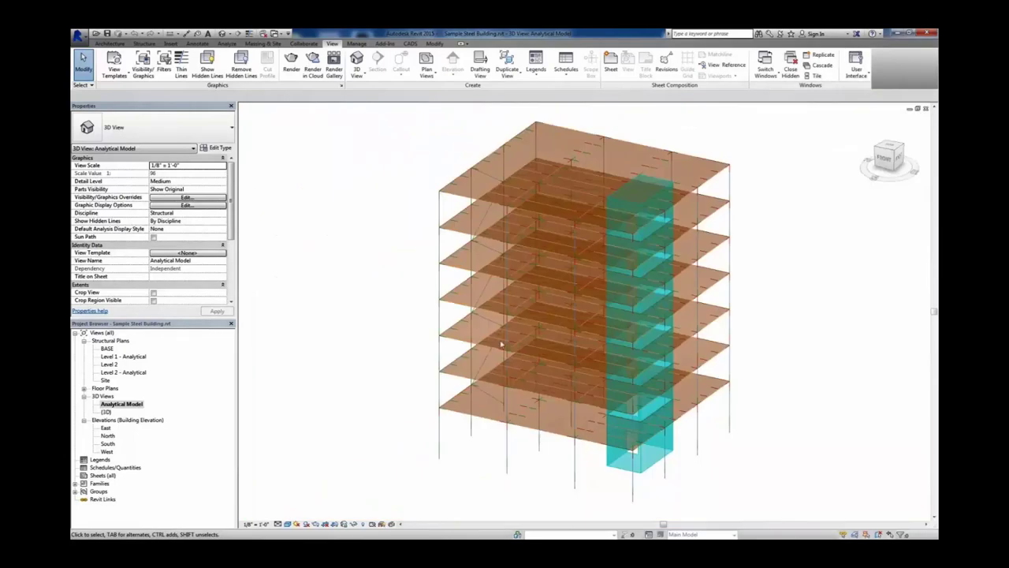
{"action": "double_click", "coordinate": [107, 411]}
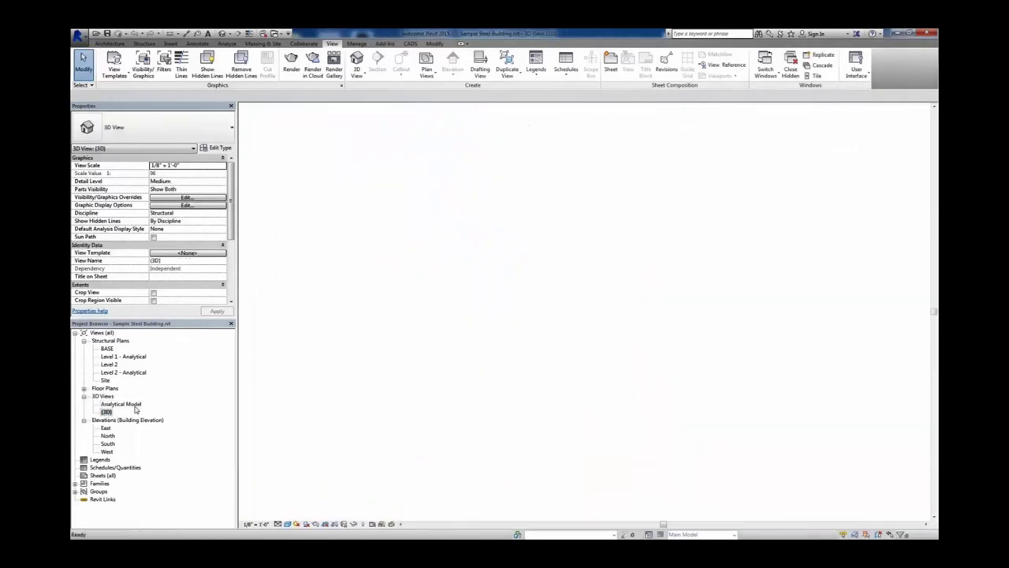
- Export the full model to Scia Engineer through the CADS link as Sample Steel Building.r2s on the Desktop, and close the export report
{"action": "left_click", "coordinate": [409, 46]}
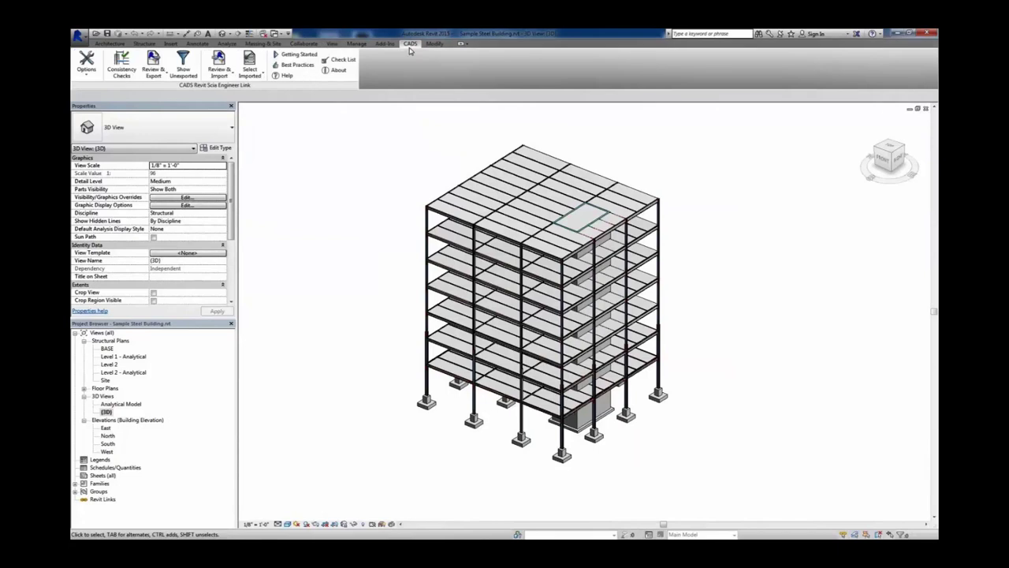
{"action": "left_click", "coordinate": [87, 63]}
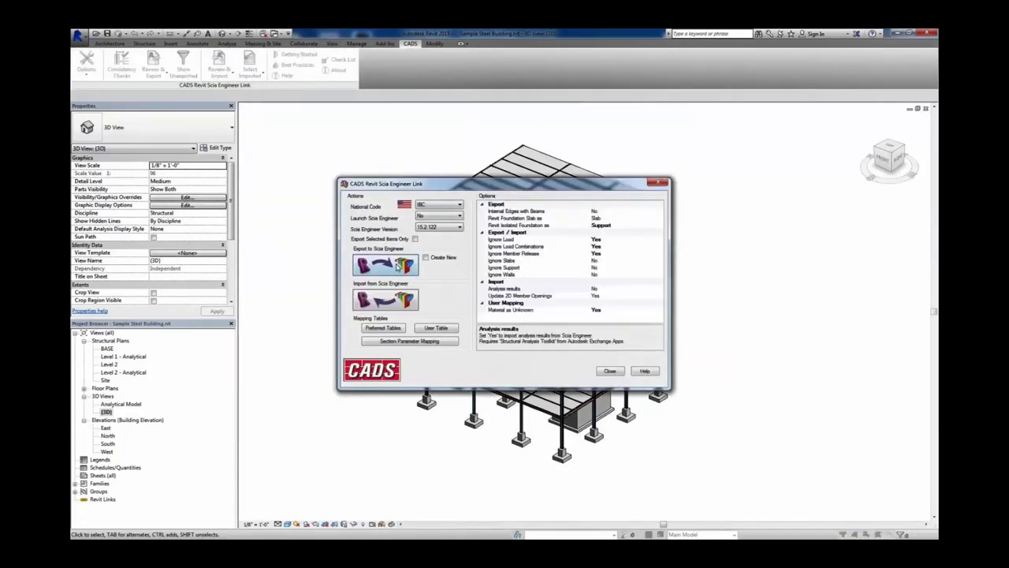
{"action": "left_click", "coordinate": [398, 266]}
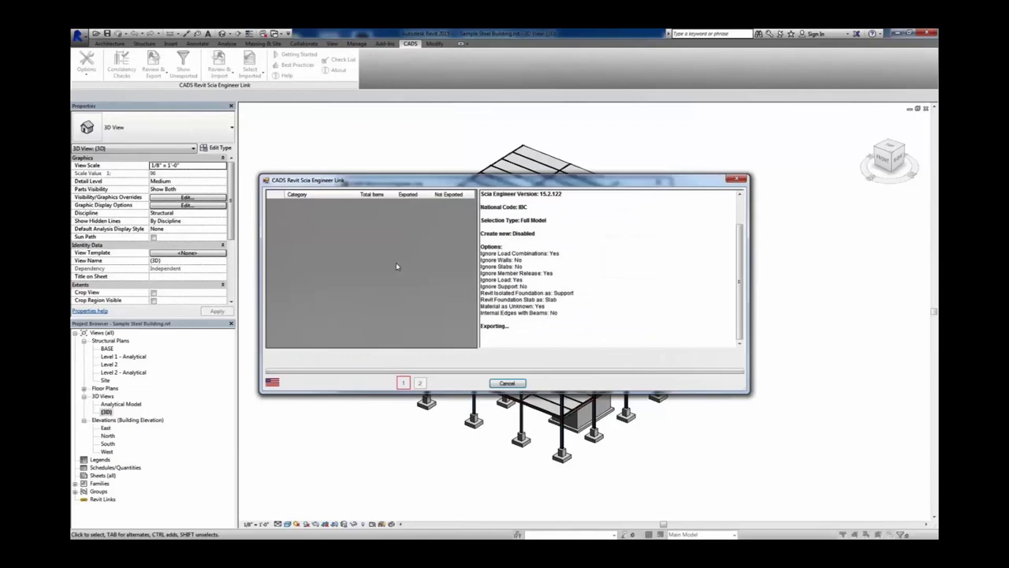
{"action": "left_click", "coordinate": [390, 233]}
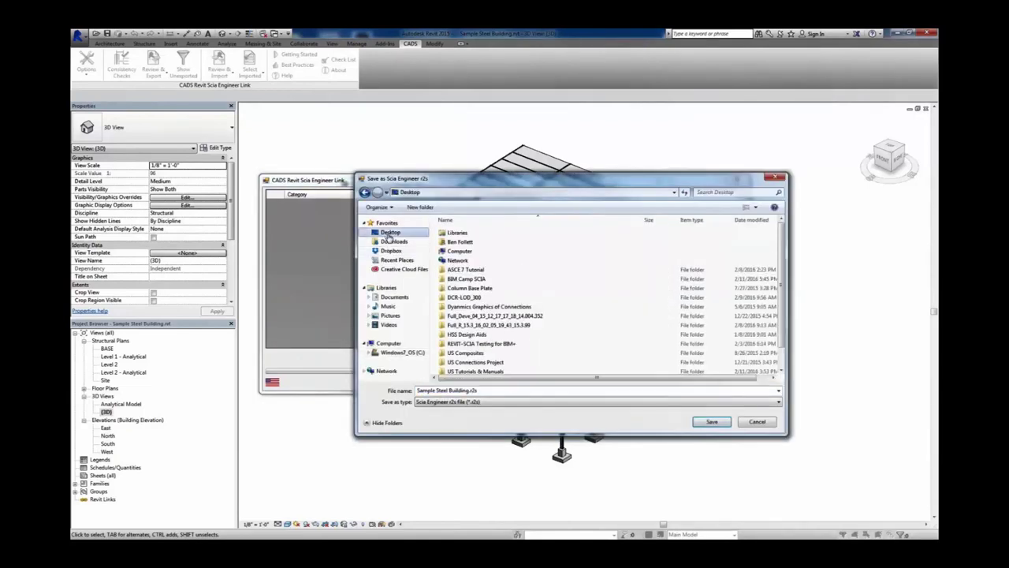
{"action": "left_click", "coordinate": [709, 421]}
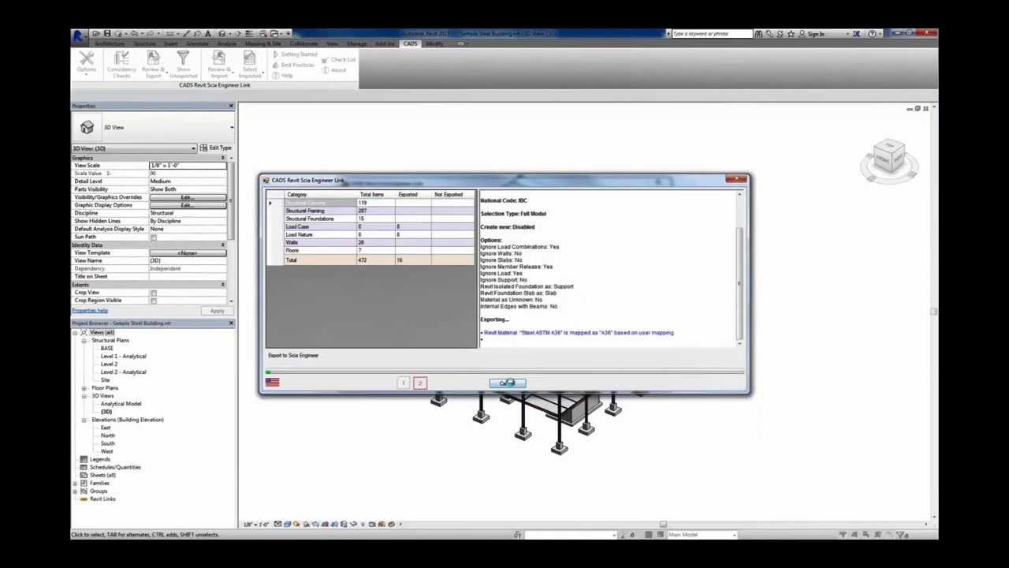
{"action": "left_click", "coordinate": [506, 355]}
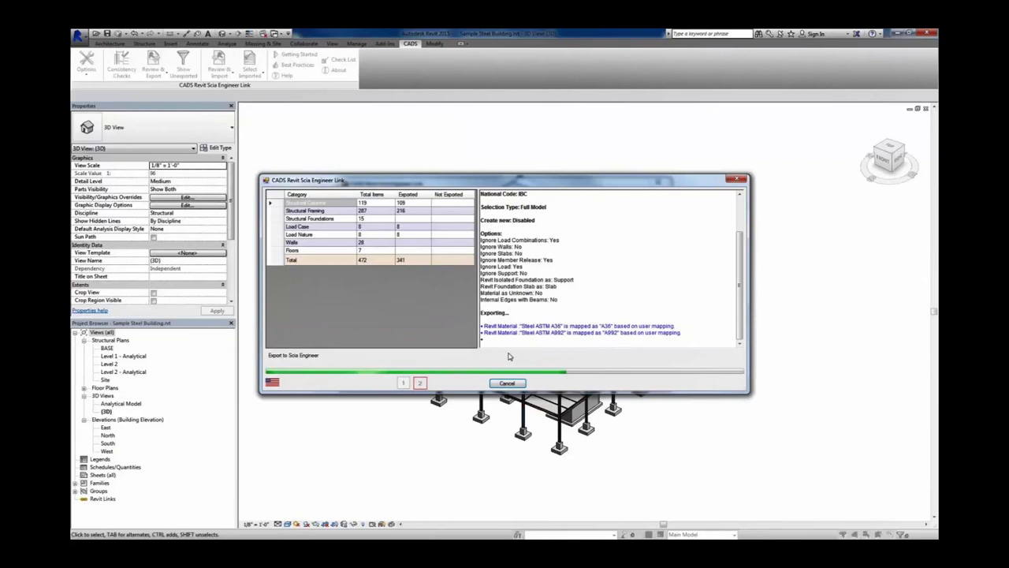
{"action": "left_click", "coordinate": [508, 355]}
{"action": "left_click", "coordinate": [509, 355]}
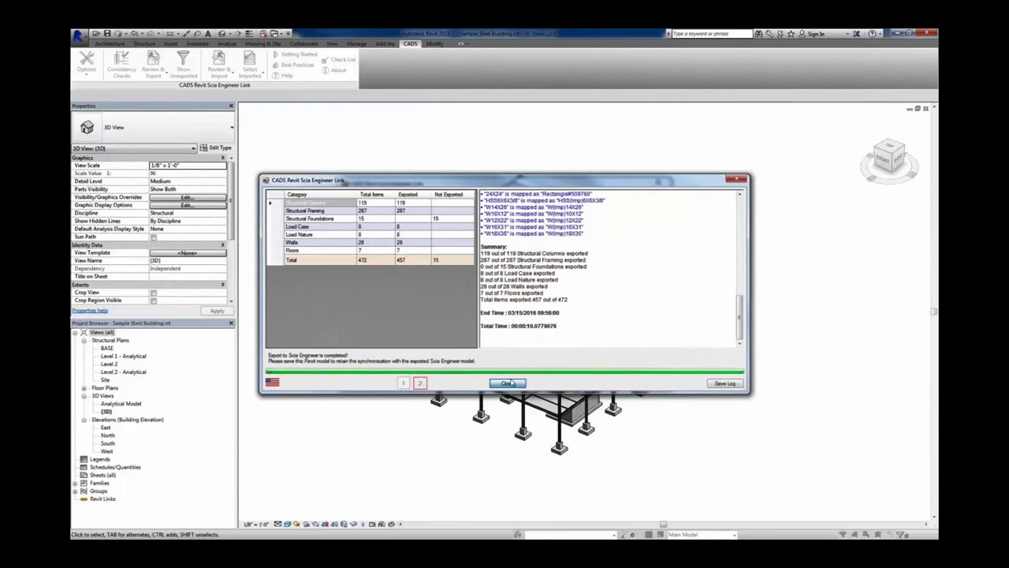
{"action": "left_click", "coordinate": [508, 383]}
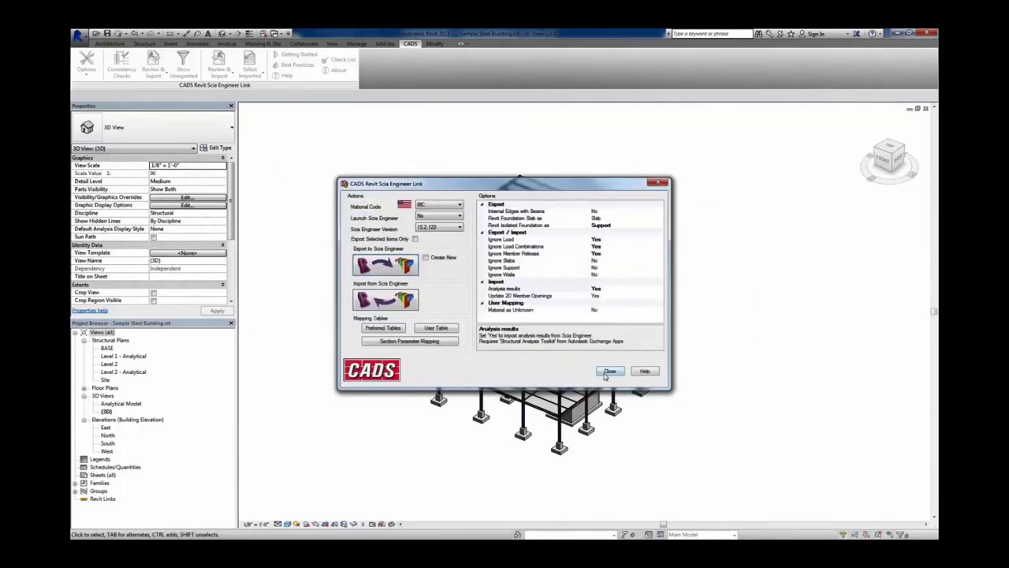
- Close the CADS link dialog, switch to Scia Engineer, and import the Revit file Sample Steel Building.r2s from the Desktop with the IBC code
{"action": "left_click", "coordinate": [609, 371]}
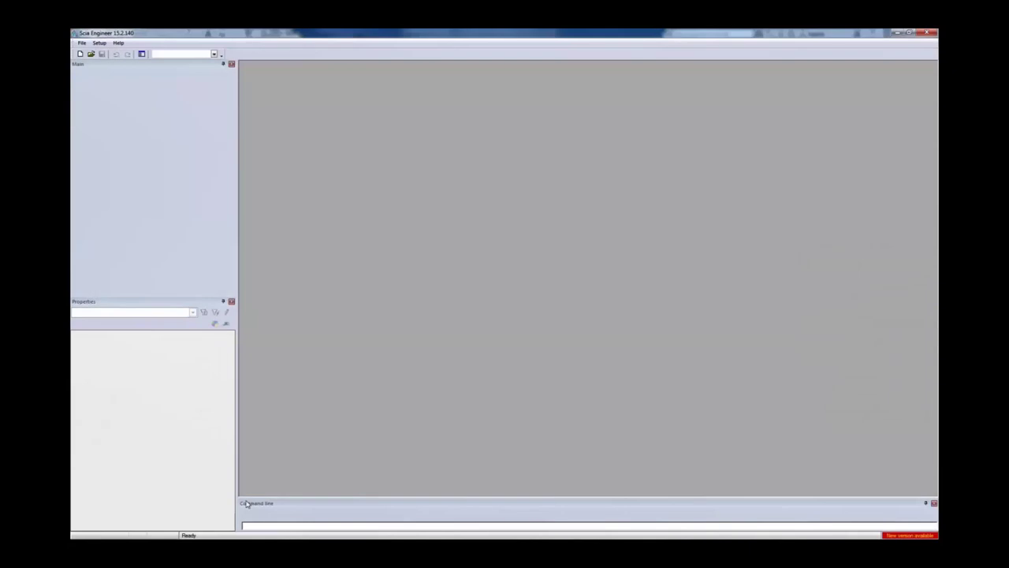
{"action": "left_click", "coordinate": [82, 43]}
{"action": "mouse_move", "coordinate": [113, 72]}
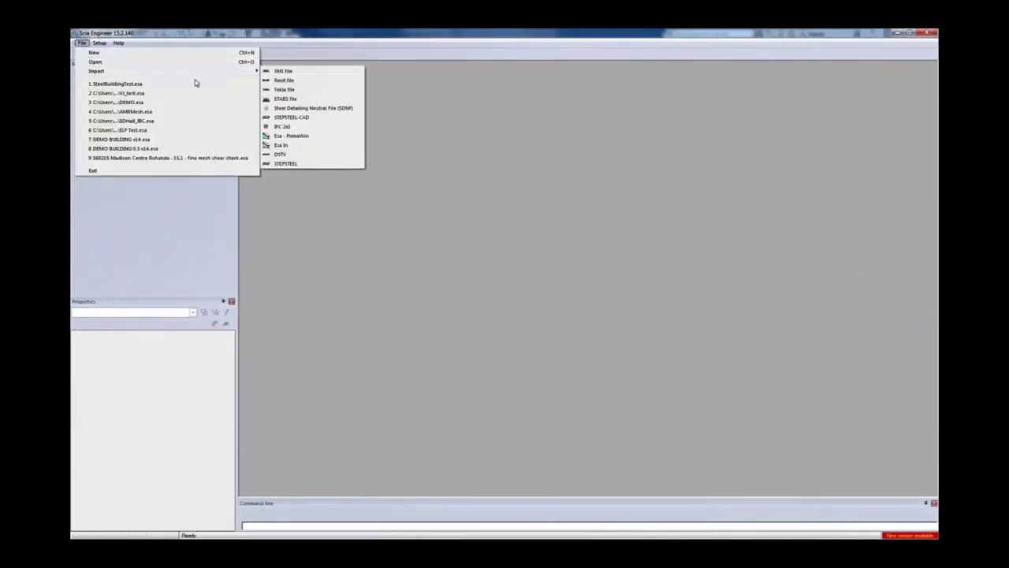
{"action": "left_click", "coordinate": [288, 82]}
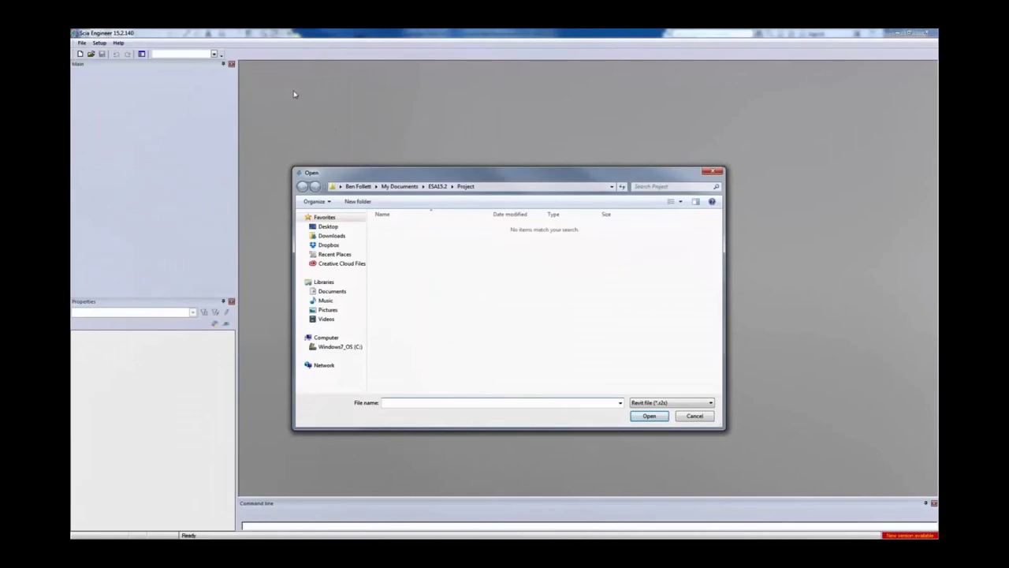
{"action": "left_click", "coordinate": [328, 226]}
{"action": "left_click", "coordinate": [414, 374]}
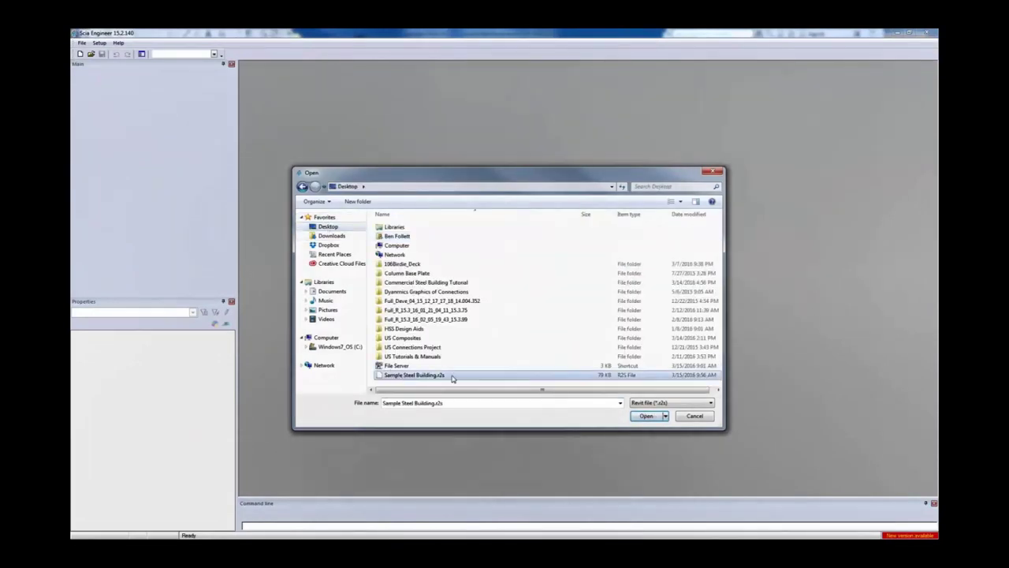
{"action": "left_click", "coordinate": [644, 416]}
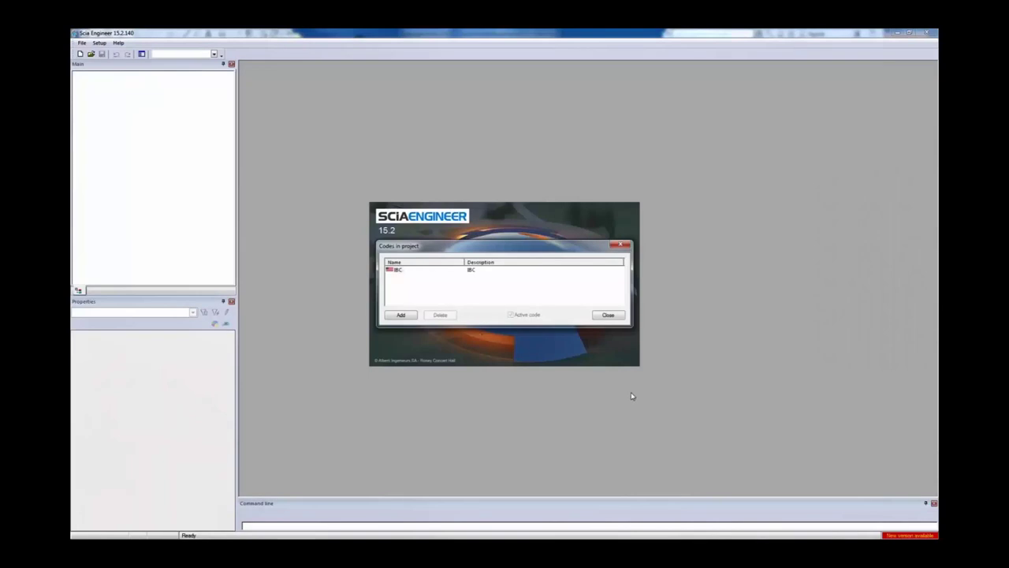
{"action": "left_click", "coordinate": [608, 315]}
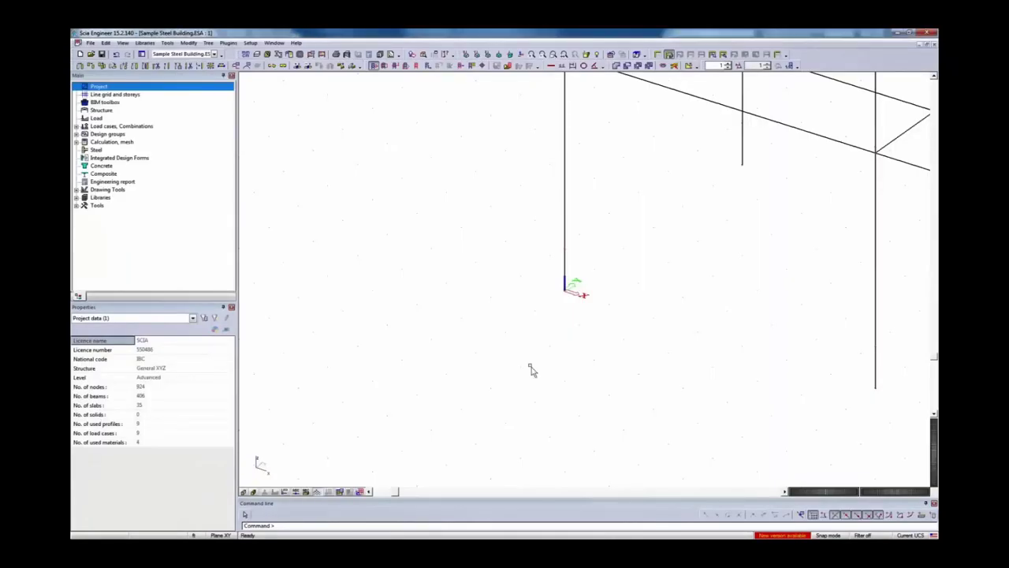
- Check the node cluster at a beam-column joint up close, and show the whole building in axonometric view with shaded surfaces
{"action": "scroll", "coordinate": [481, 273], "scroll_direction": "up", "scroll_amount": 5}
{"action": "scroll", "coordinate": [476, 273], "scroll_direction": "up", "scroll_amount": 3}
{"action": "scroll", "coordinate": [471, 272], "scroll_direction": "up", "scroll_amount": 2}
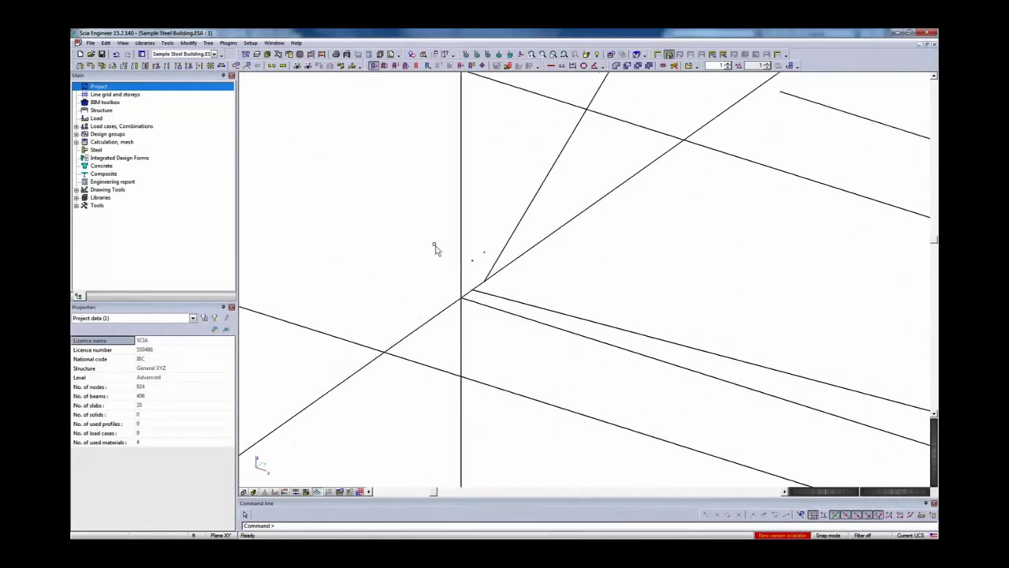
{"action": "left_click_drag", "start_coordinate": [423, 235], "coordinate": [508, 316]}
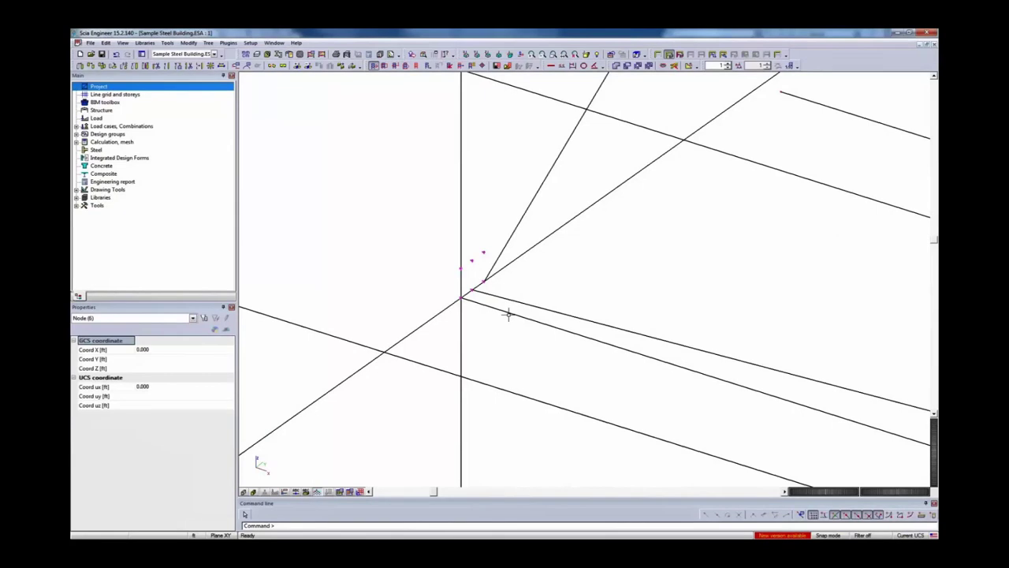
{"action": "key", "text": "Escape"}
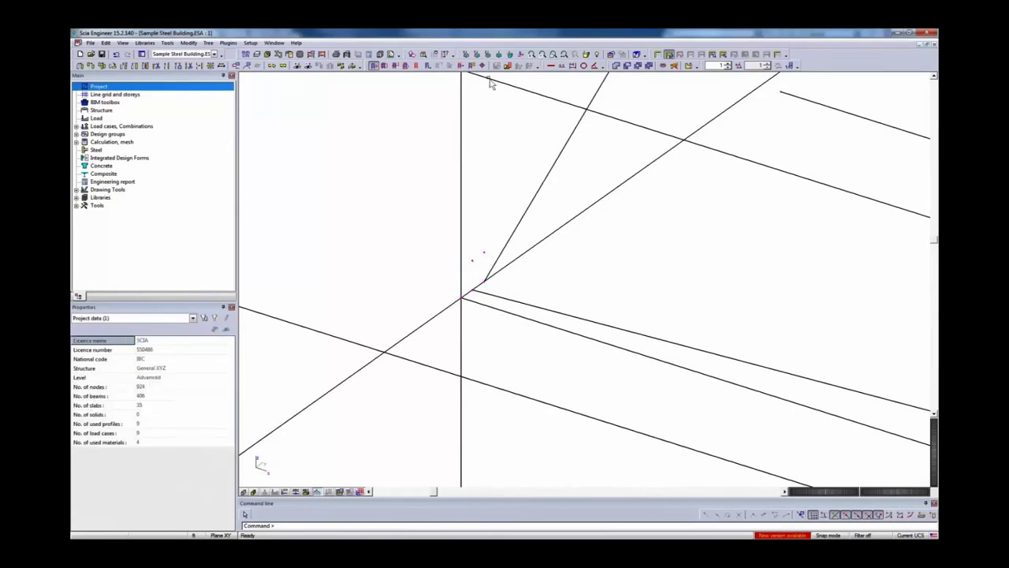
{"action": "left_click", "coordinate": [500, 54]}
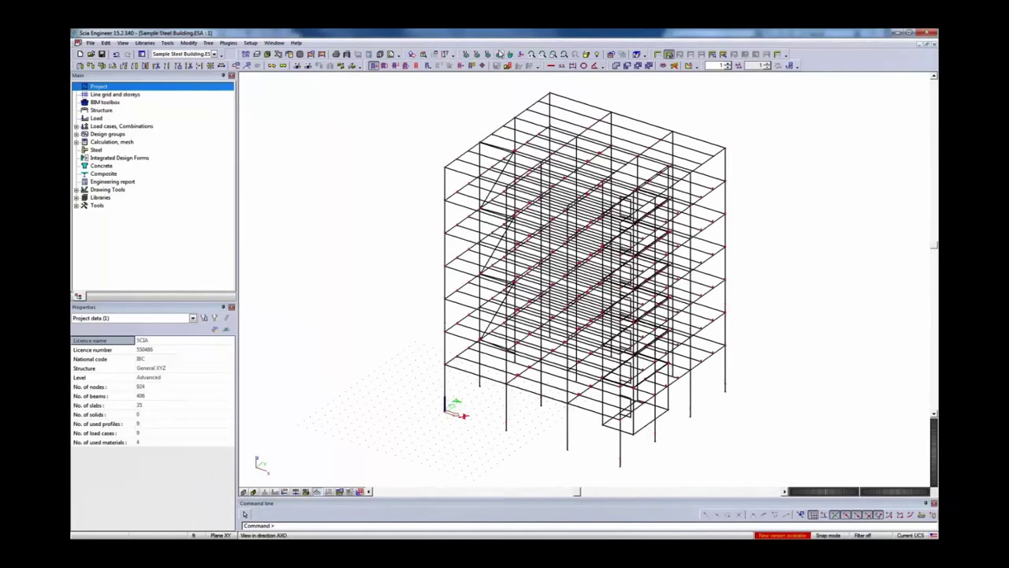
{"action": "left_click", "coordinate": [253, 492]}
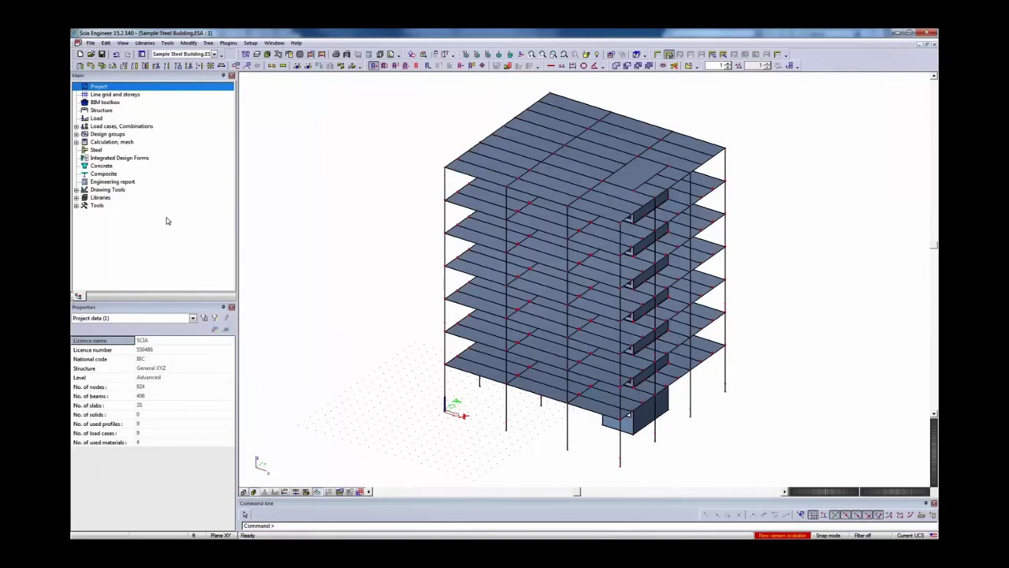
- Start the Align operation of the BIM toolbox on all entities of the model
{"action": "double_click", "coordinate": [105, 102]}
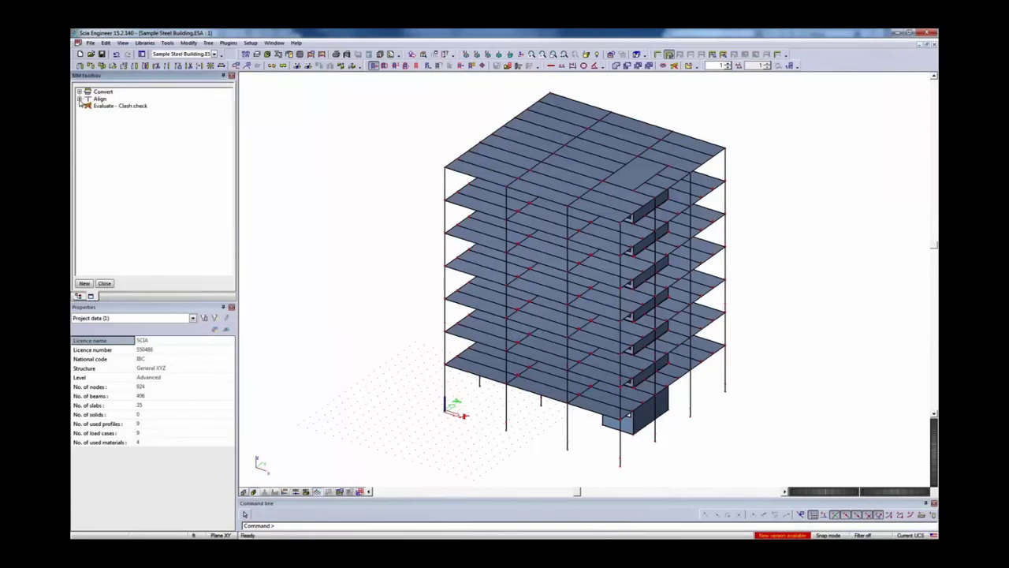
{"action": "double_click", "coordinate": [88, 99]}
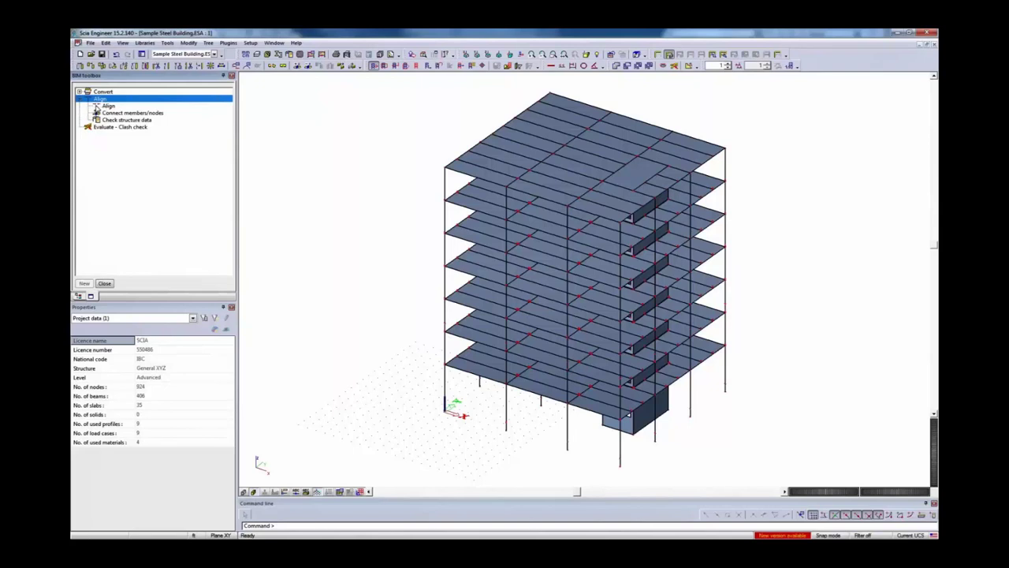
{"action": "double_click", "coordinate": [106, 104]}
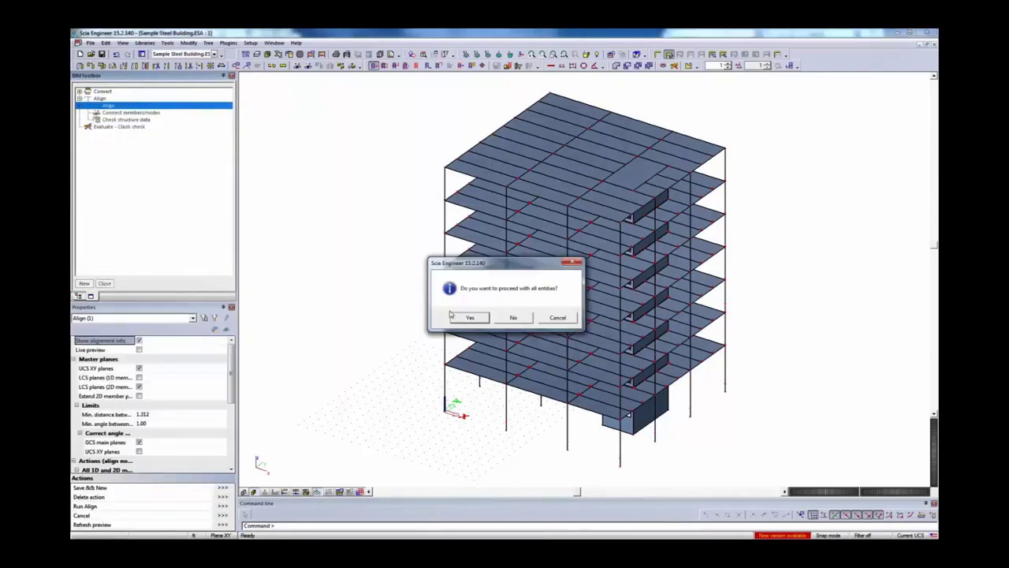
{"action": "left_click", "coordinate": [470, 318]}
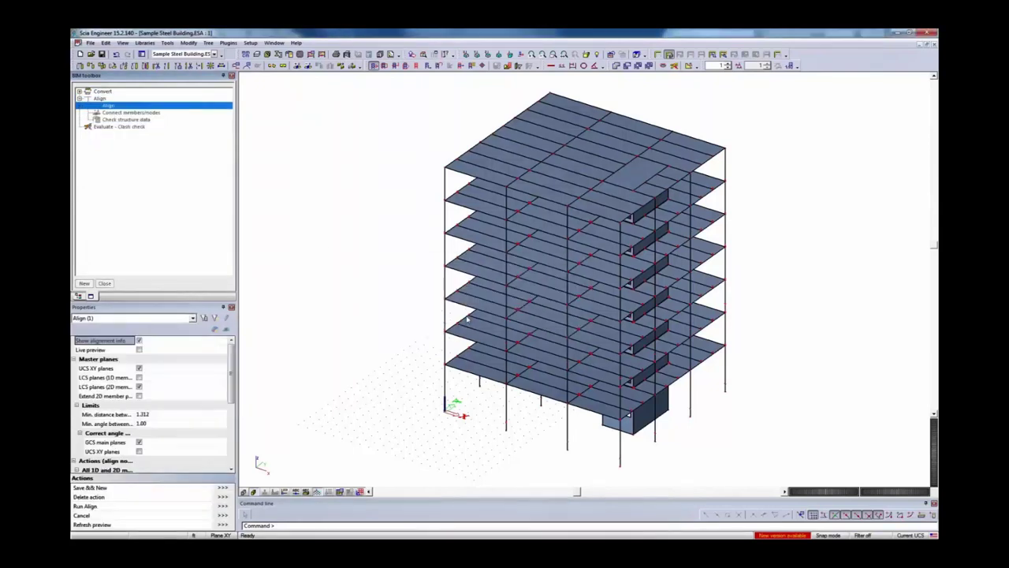
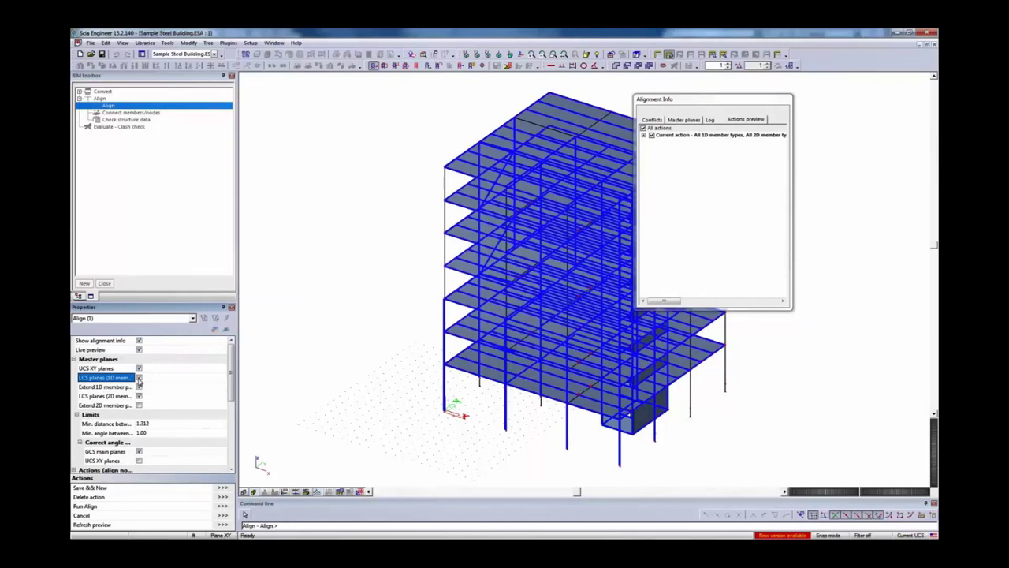
- Enable live preview, LCS planes of 1D members, extended 2D member planes, and the advanced option to keep openings for the alignment
{"action": "left_click", "coordinate": [139, 406]}
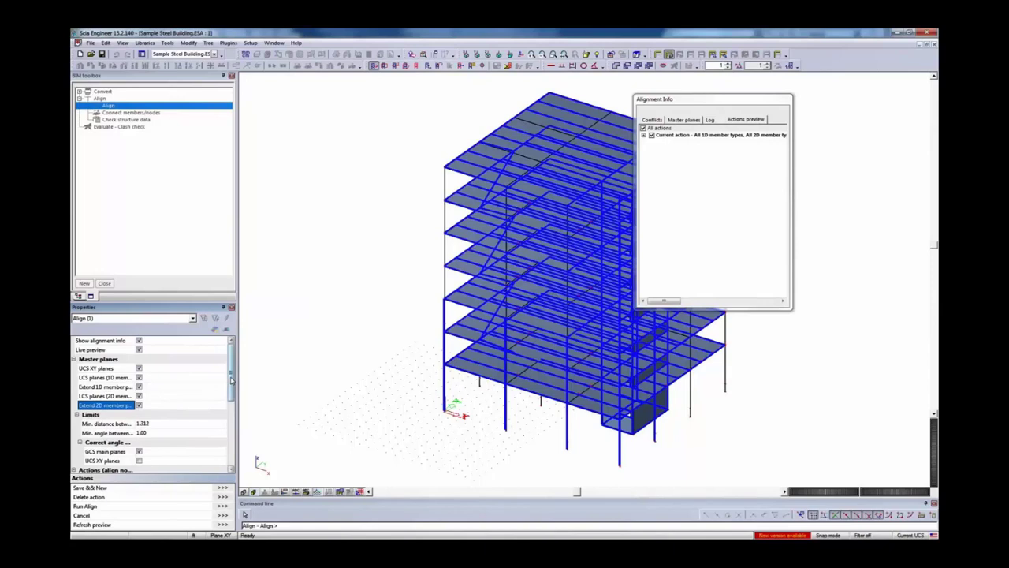
{"action": "left_click_drag", "start_coordinate": [232, 383], "coordinate": [231, 450]}
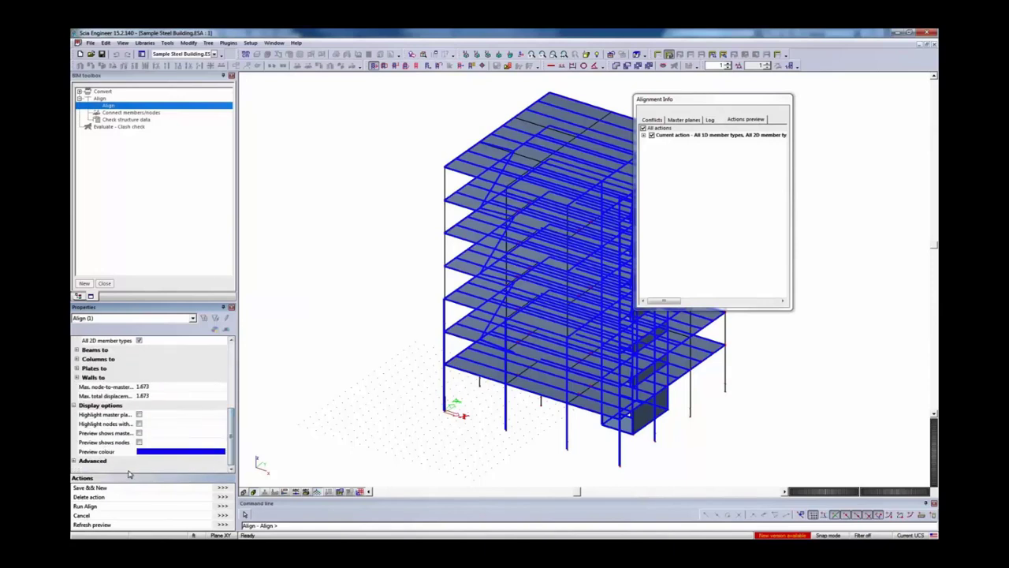
{"action": "left_click", "coordinate": [73, 462]}
{"action": "left_click", "coordinate": [134, 469]}
{"action": "left_click", "coordinate": [140, 470]}
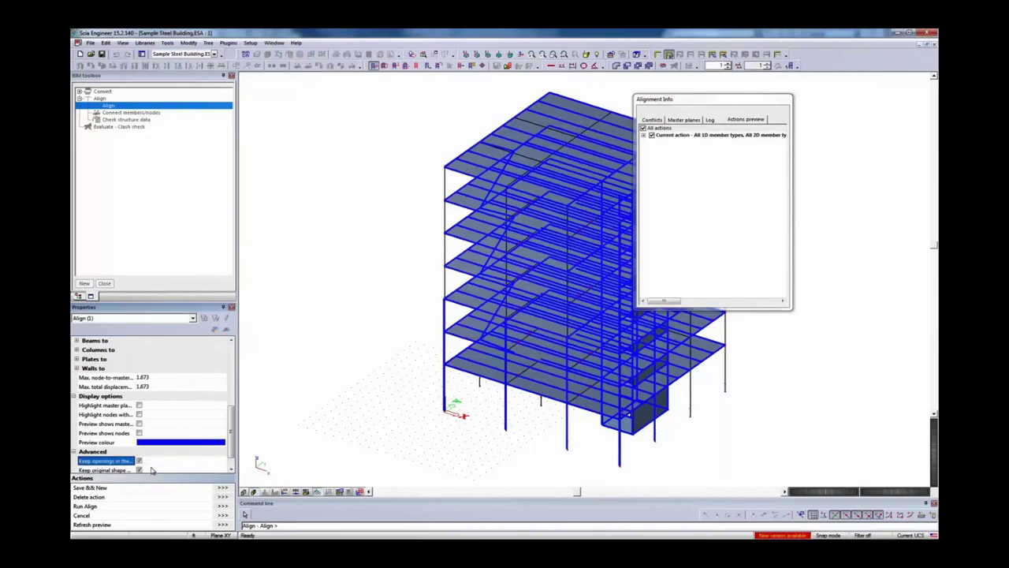
- Exclude the seven individually listed beam planes, from beam B402 XY to beam Member#517549 XY, from the alignment's 1D member master planes
{"action": "right_click_drag", "start_coordinate": [404, 307], "coordinate": [362, 319], "text": "ctrl"}
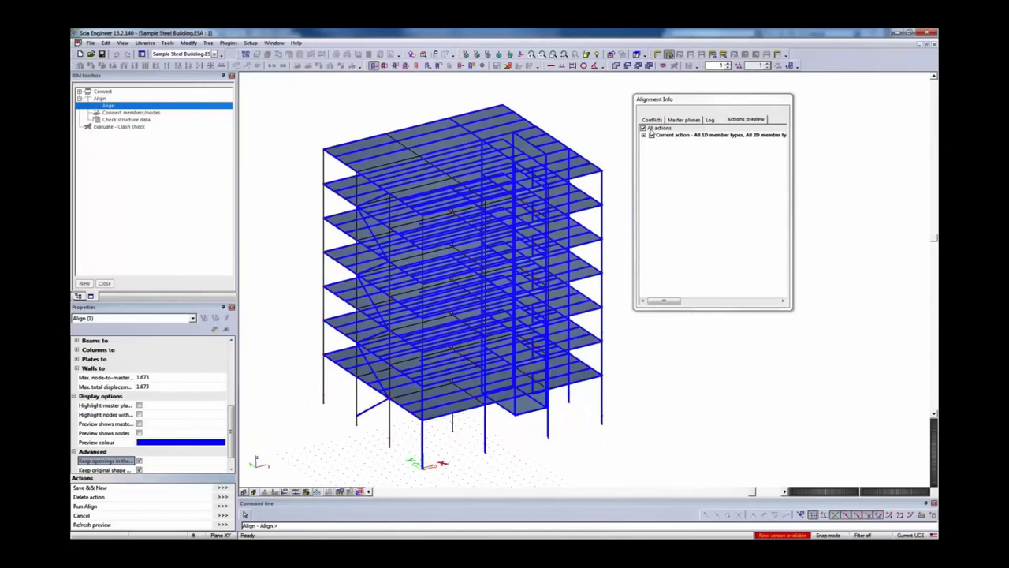
{"action": "left_click", "coordinate": [671, 120]}
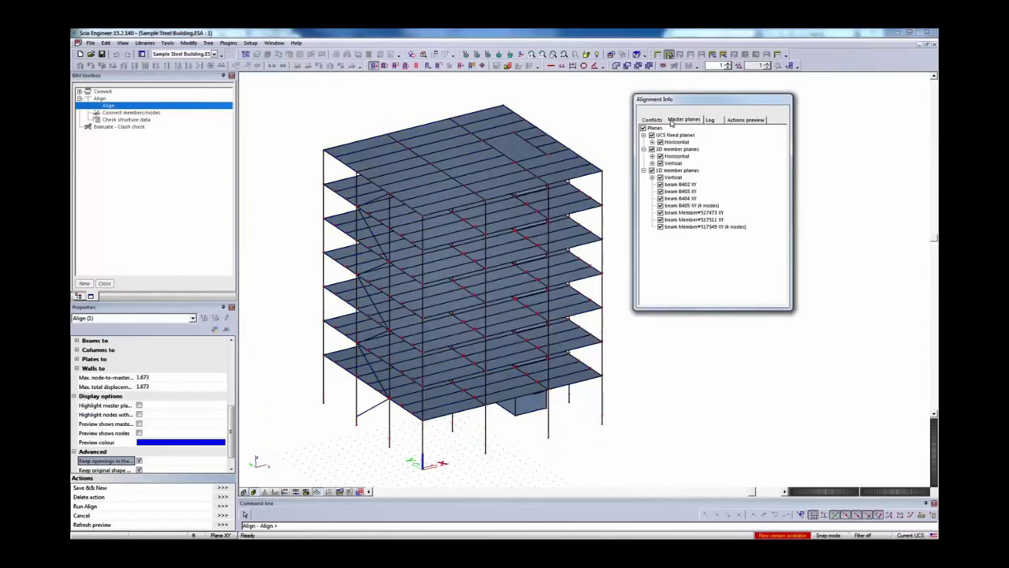
{"action": "left_click", "coordinate": [678, 171]}
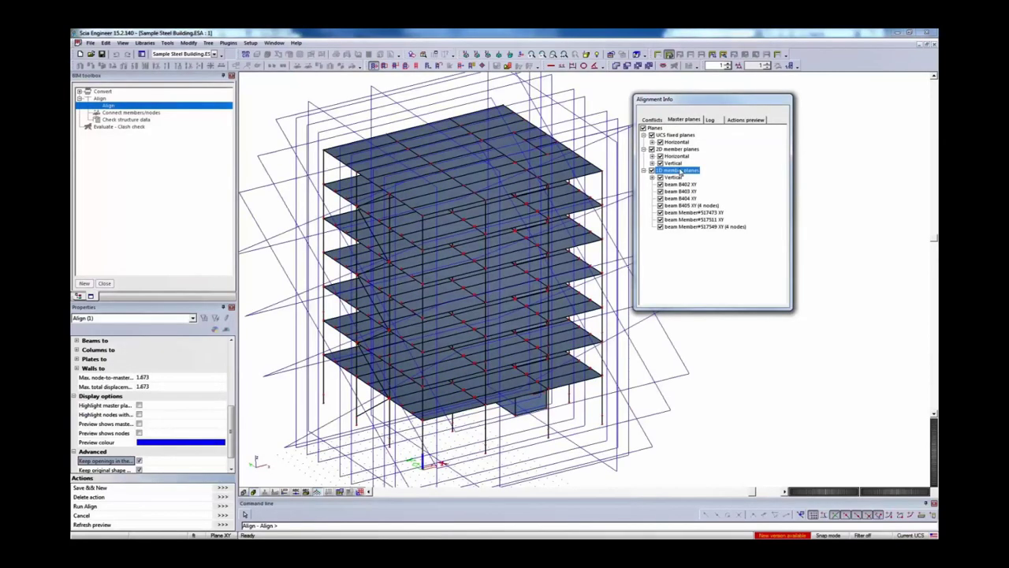
{"action": "left_click", "coordinate": [680, 185]}
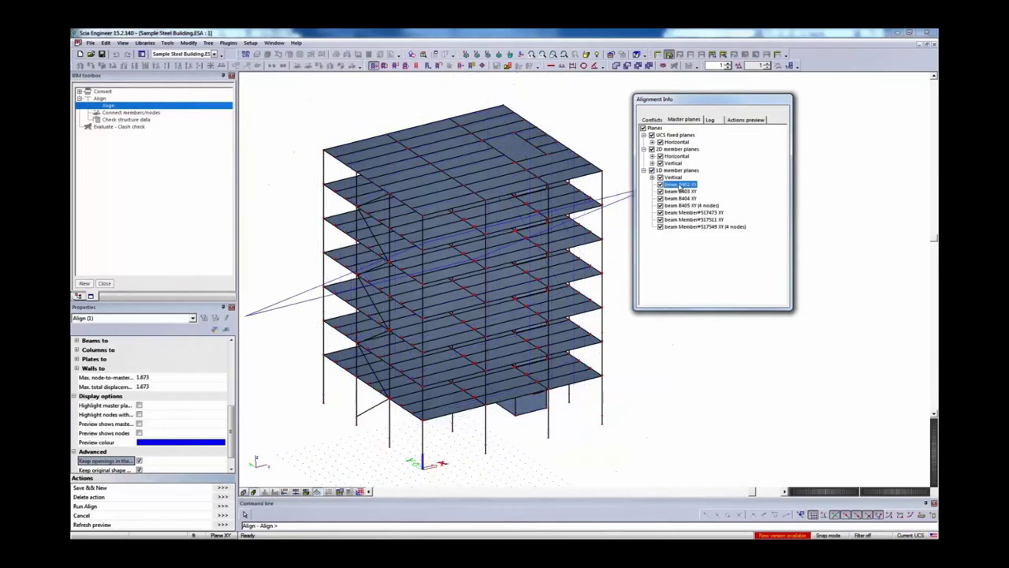
{"action": "left_click", "coordinate": [660, 184]}
{"action": "left_click", "coordinate": [661, 190]}
{"action": "left_click", "coordinate": [660, 198]}
{"action": "left_click", "coordinate": [661, 205]}
{"action": "left_click", "coordinate": [663, 212]}
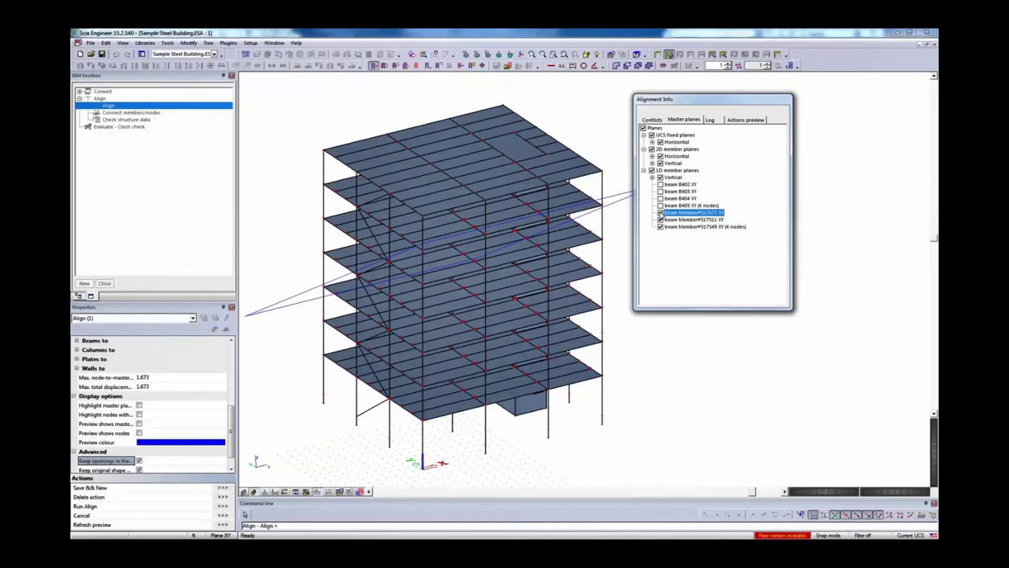
{"action": "left_click", "coordinate": [660, 219]}
{"action": "left_click", "coordinate": [661, 226]}
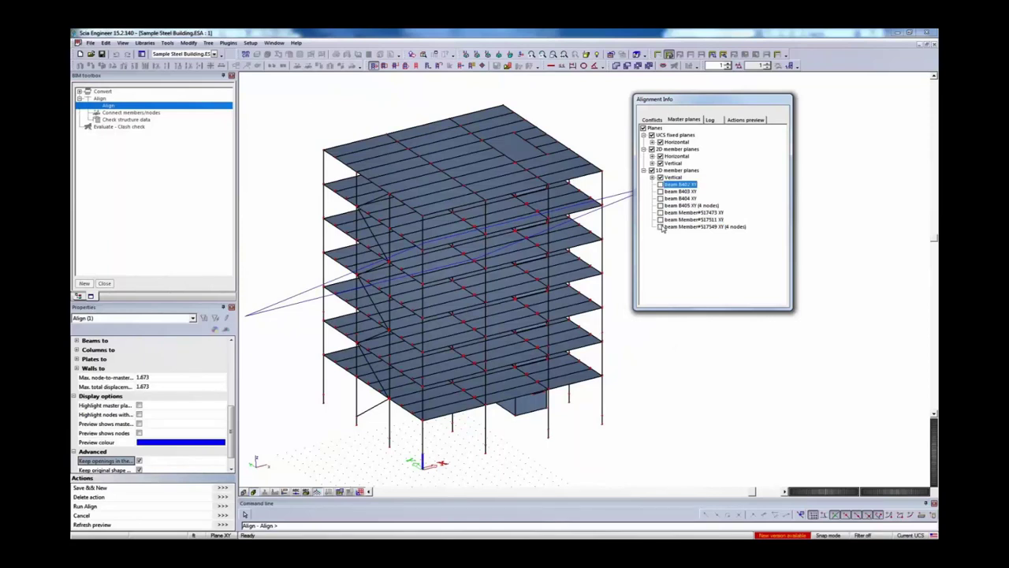
- Show all remaining master planes on the building and run the alignment
{"action": "left_click", "coordinate": [654, 128]}
{"action": "right_click_drag", "start_coordinate": [587, 237], "coordinate": [552, 253], "text": "ctrl"}
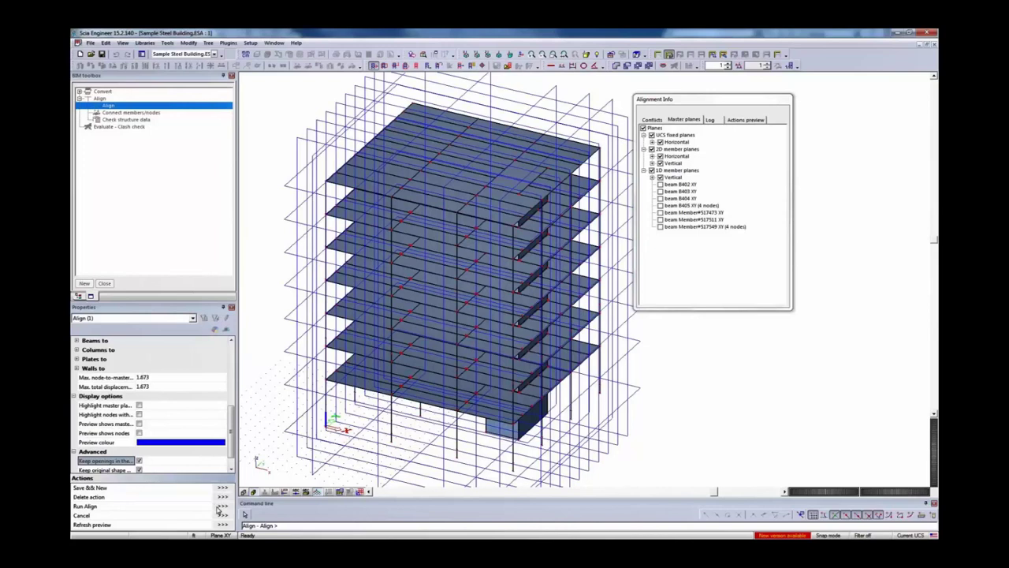
{"action": "left_click", "coordinate": [218, 508]}
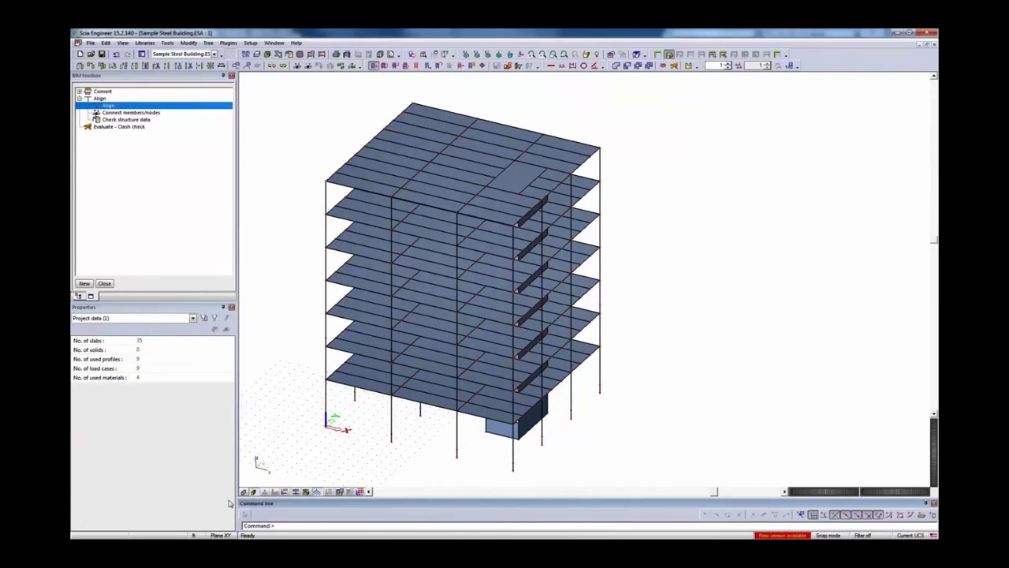
- Check the aligned node at a beam-column joint with surface shading off, and restore the full shaded view of the building
{"action": "left_click", "coordinate": [252, 492]}
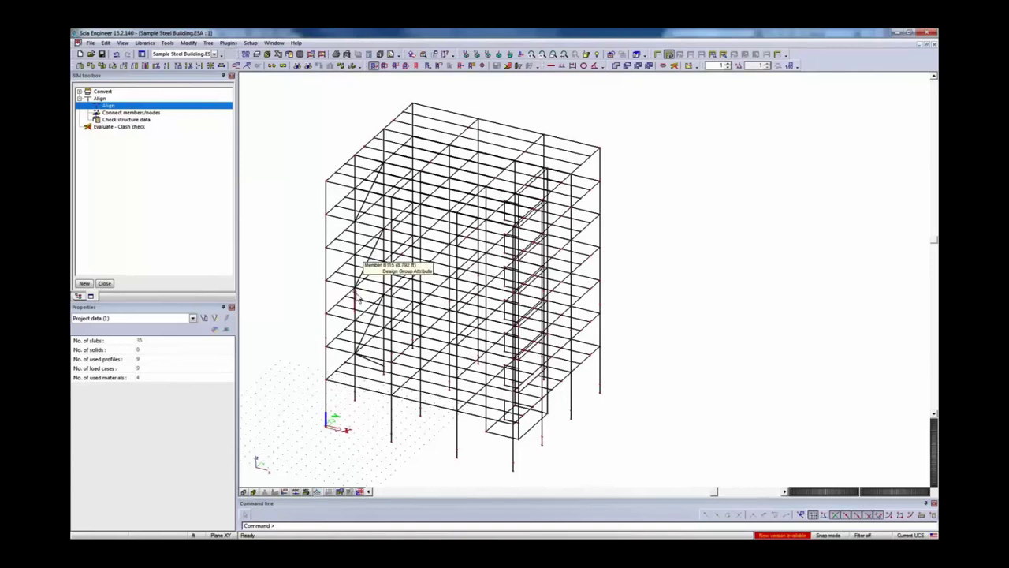
{"action": "mouse_move", "coordinate": [359, 293]}
{"action": "right_mouse_down", "text": "ctrl"}
{"action": "mouse_move", "coordinate": [466, 287]}
{"action": "mouse_move", "coordinate": [357, 298]}
{"action": "right_mouse_up", "text": "ctrl"}
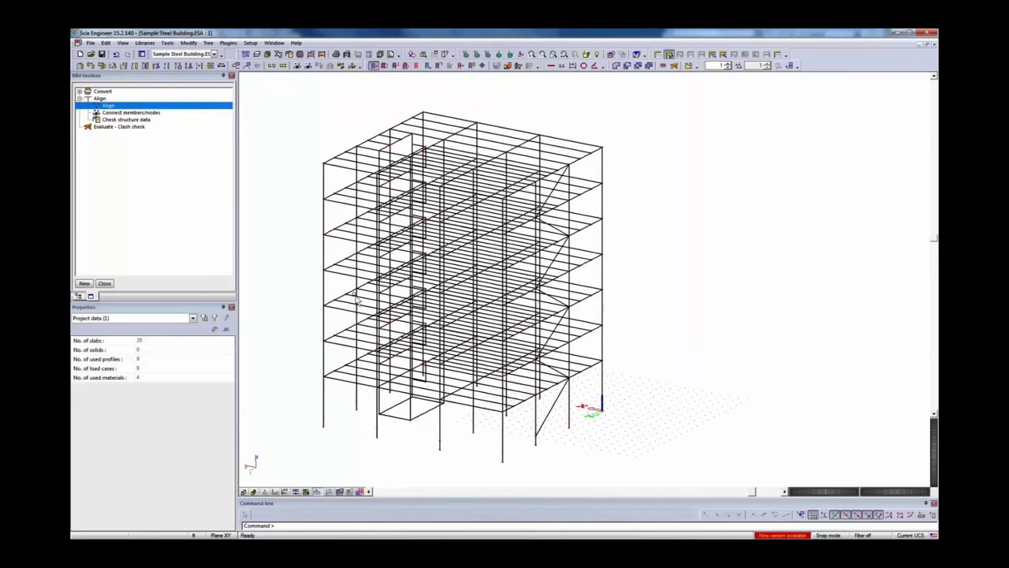
{"action": "scroll", "coordinate": [357, 298], "scroll_direction": "up", "scroll_amount": 3}
{"action": "scroll", "coordinate": [359, 284], "scroll_direction": "up", "scroll_amount": 3}
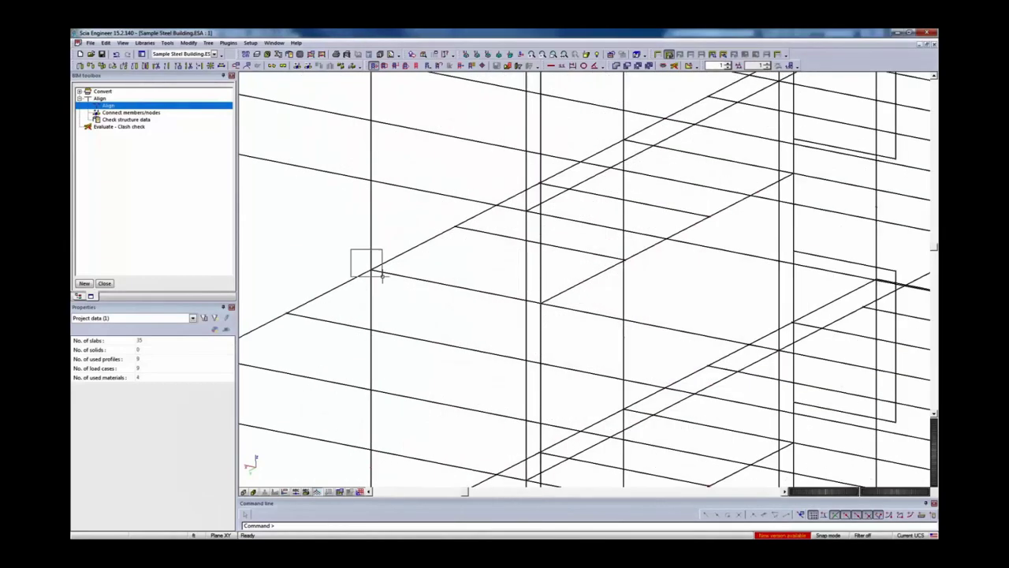
{"action": "left_click", "coordinate": [380, 274]}
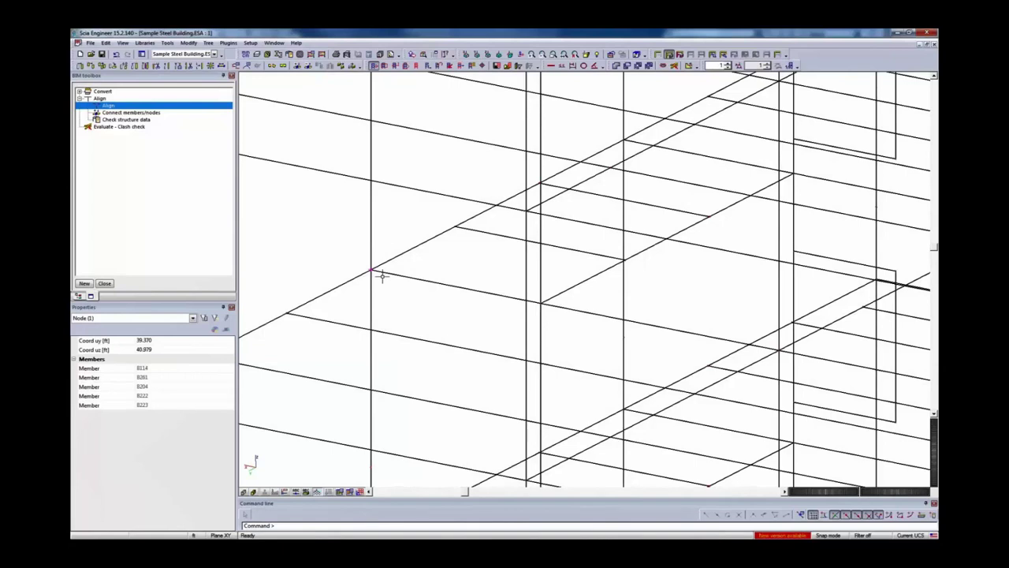
{"action": "key", "text": "Escape"}
{"action": "scroll", "coordinate": [384, 278], "scroll_direction": "up", "scroll_amount": 2}
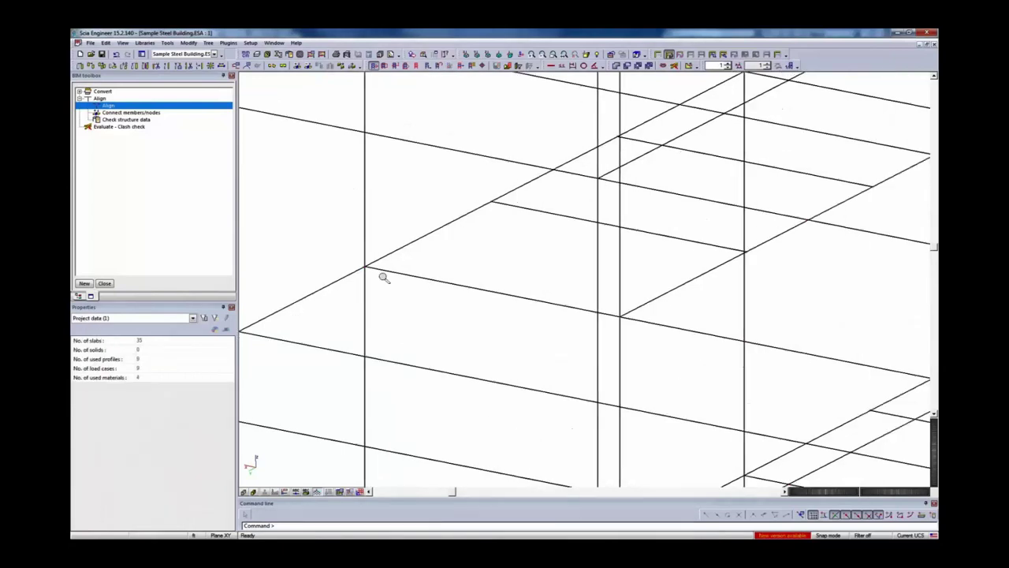
{"action": "middle_click", "coordinate": [384, 278]}
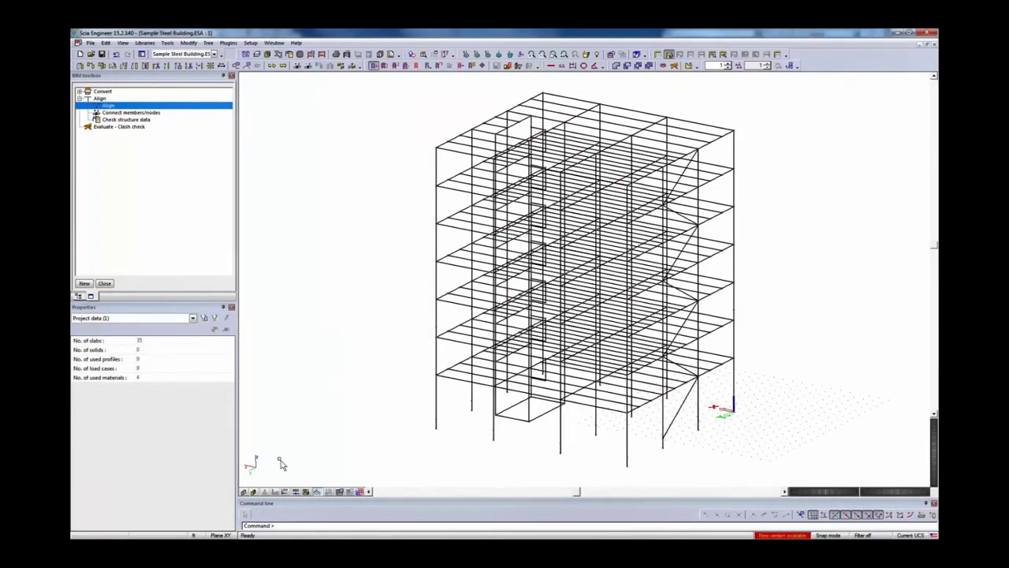
{"action": "left_click", "coordinate": [256, 492]}
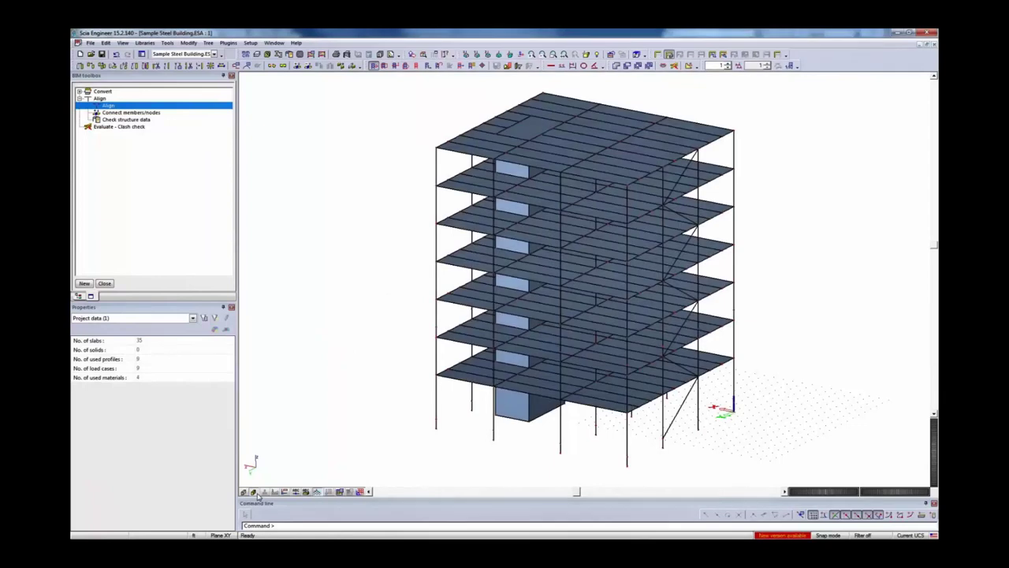
- Connect members and nodes for all entities with 1D members connected as ribs, and display the members as rendered volumes
{"action": "left_click", "coordinate": [302, 72]}
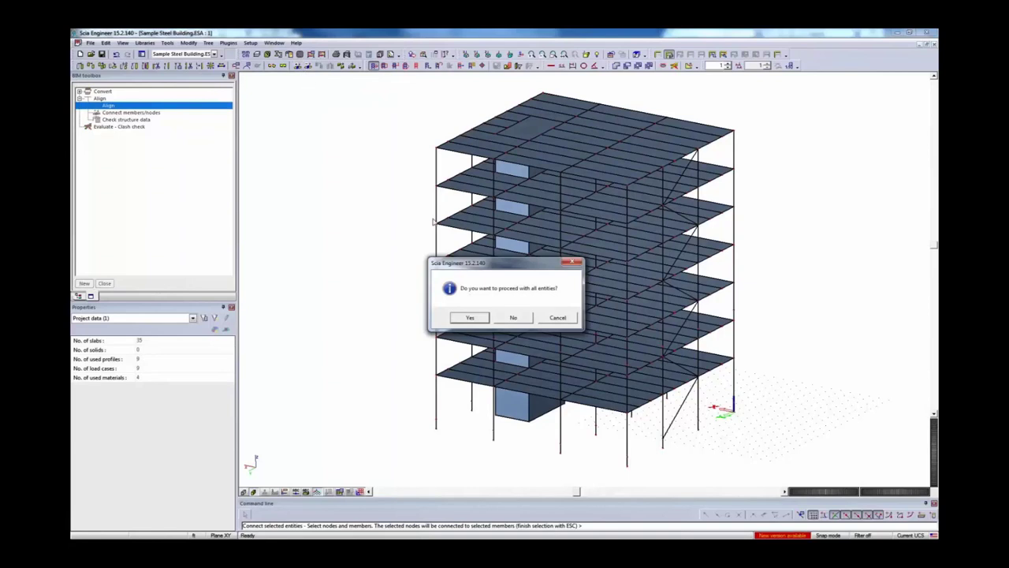
{"action": "left_click", "coordinate": [470, 318]}
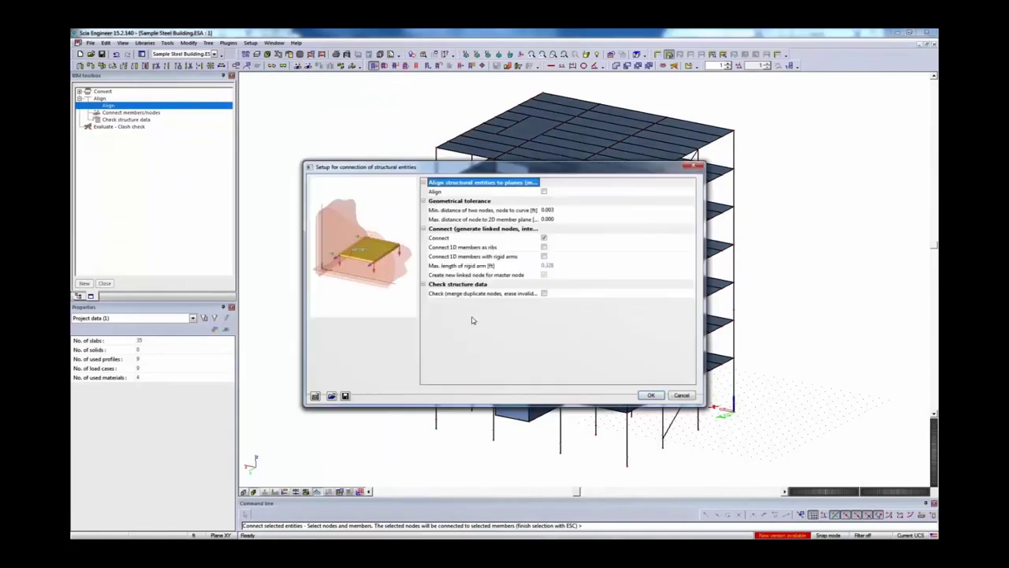
{"action": "left_click", "coordinate": [543, 246]}
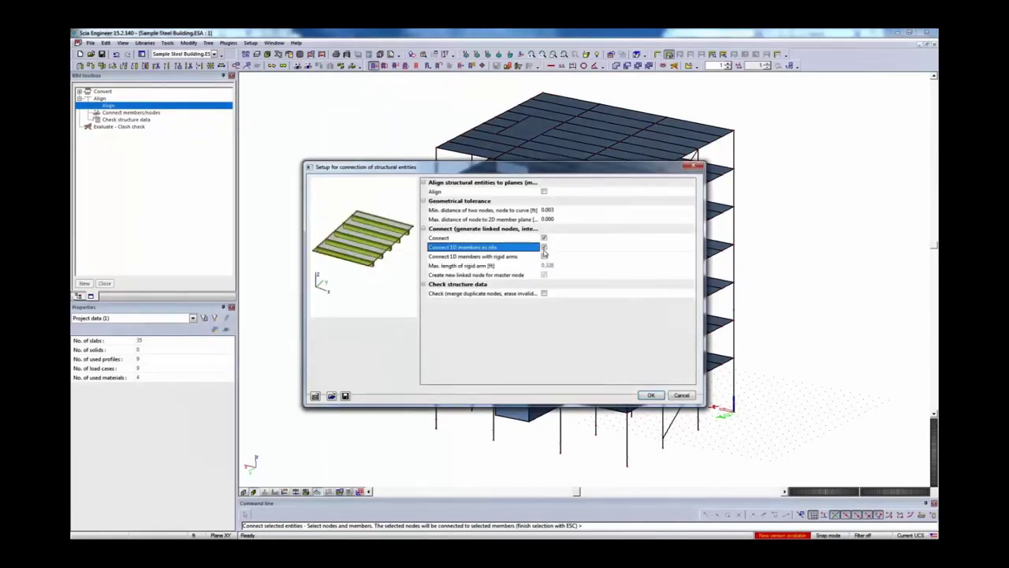
{"action": "left_click", "coordinate": [651, 395]}
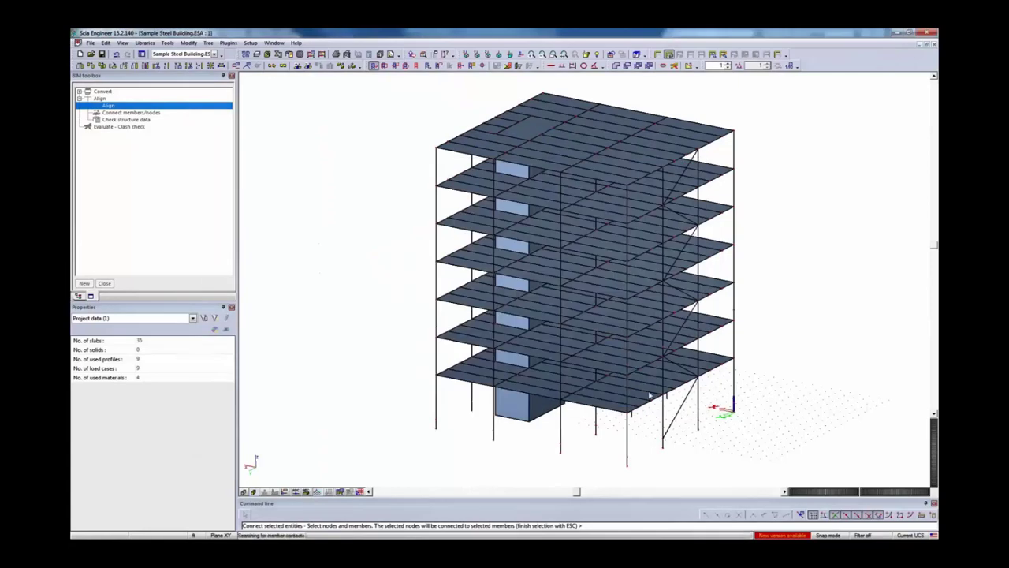
{"action": "left_click", "coordinate": [576, 325]}
{"action": "left_click", "coordinate": [574, 324]}
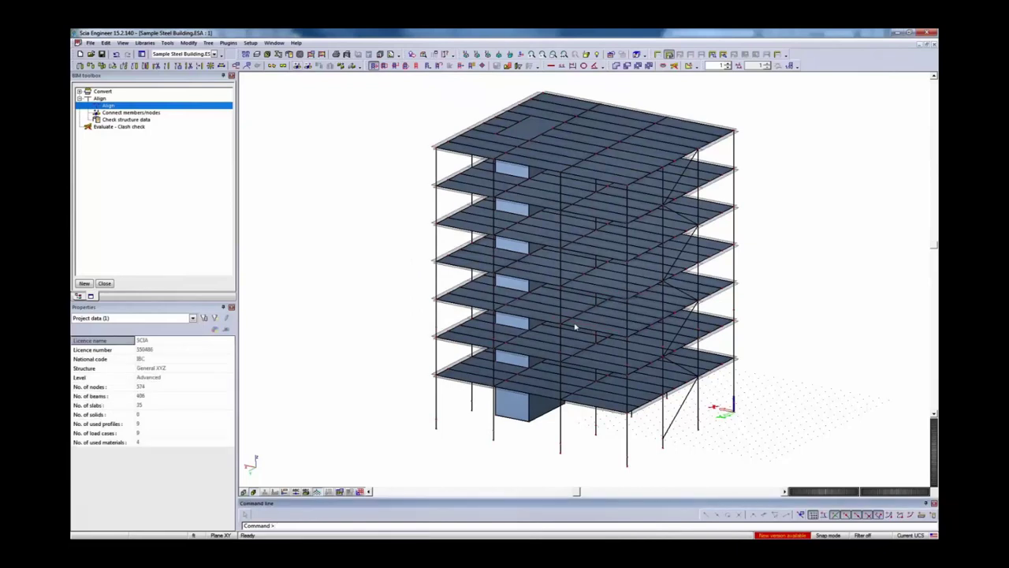
{"action": "left_click", "coordinate": [285, 491]}
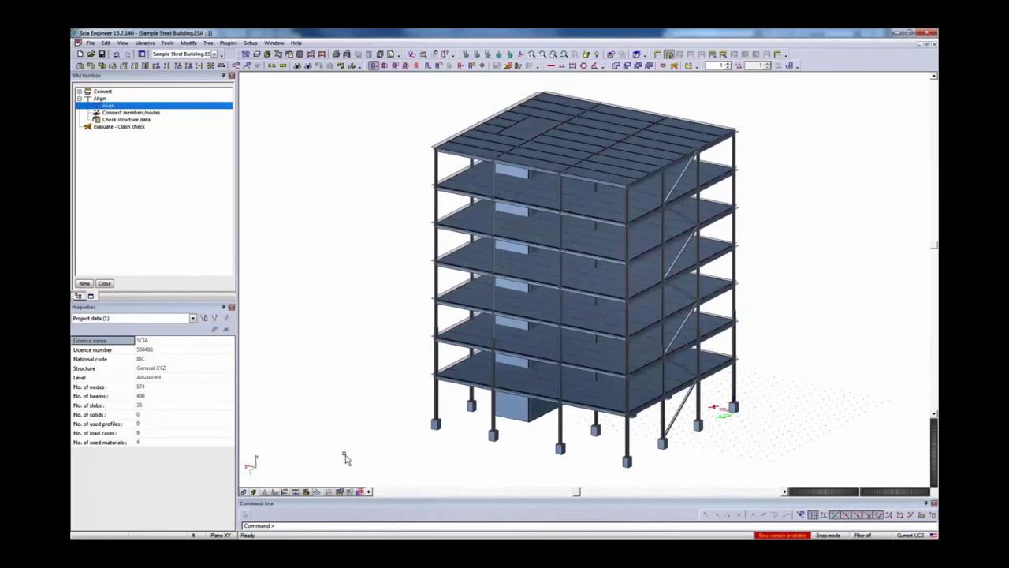